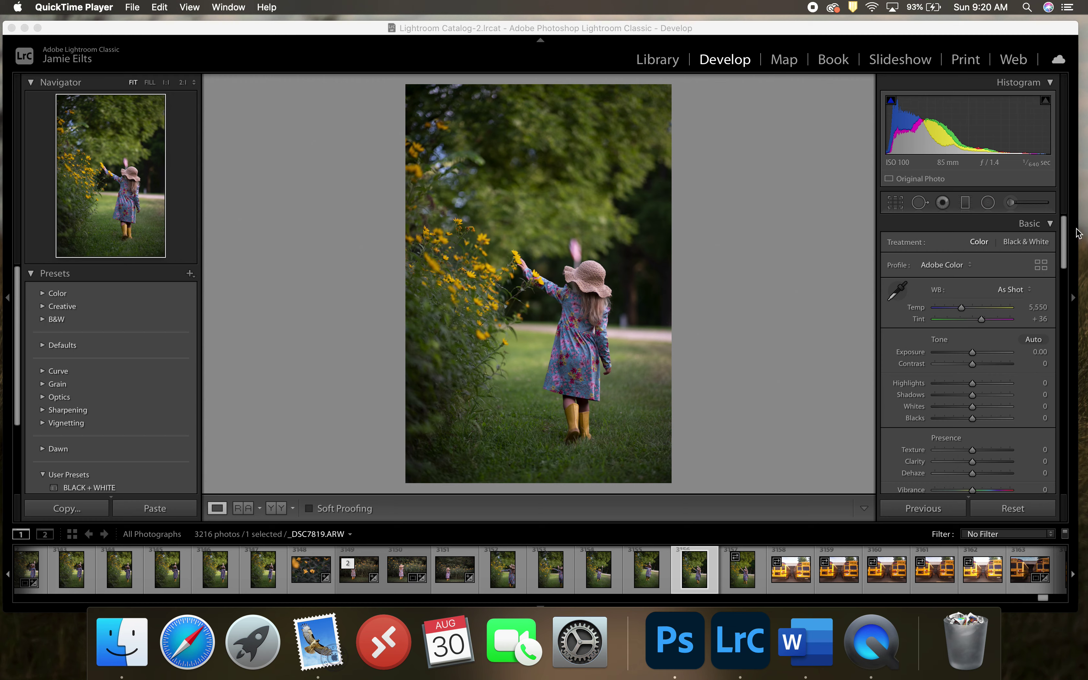
Reduce the HSL saturation of yellow to -45 and of green to about -24.
drag(1066, 238, 1066, 299)
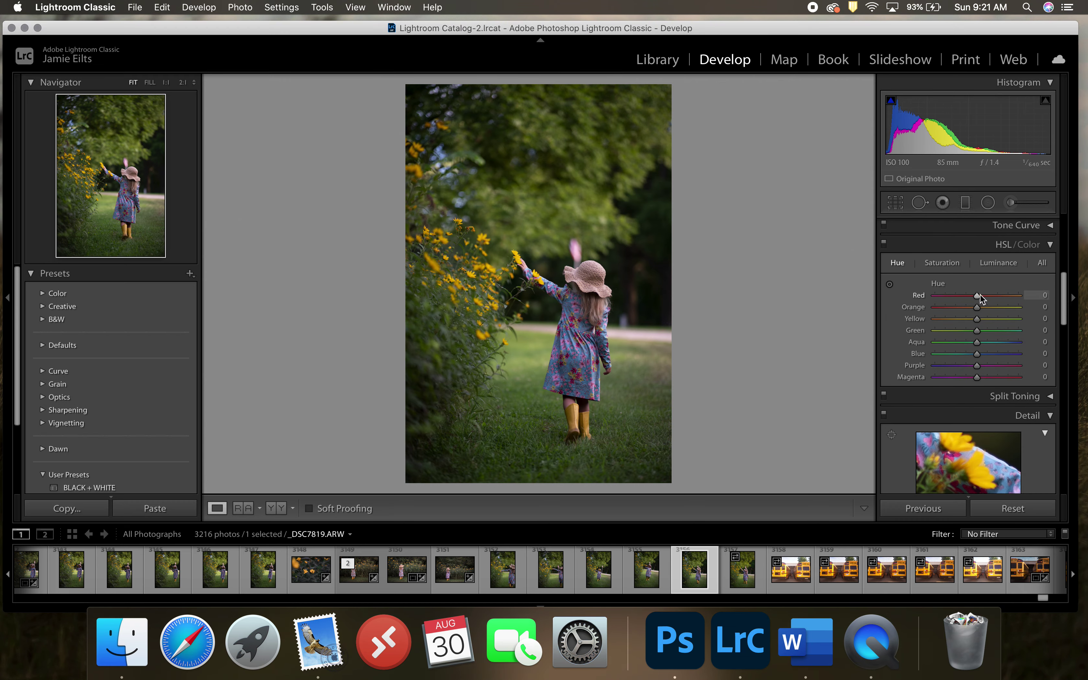
click(948, 264)
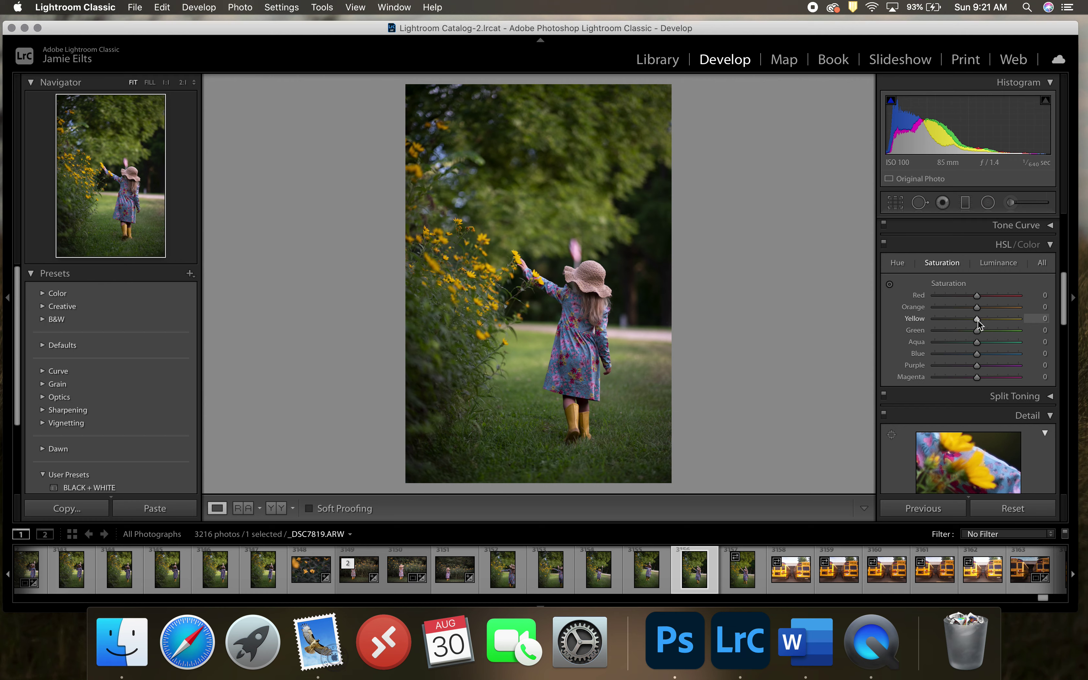
drag(976, 319, 918, 320)
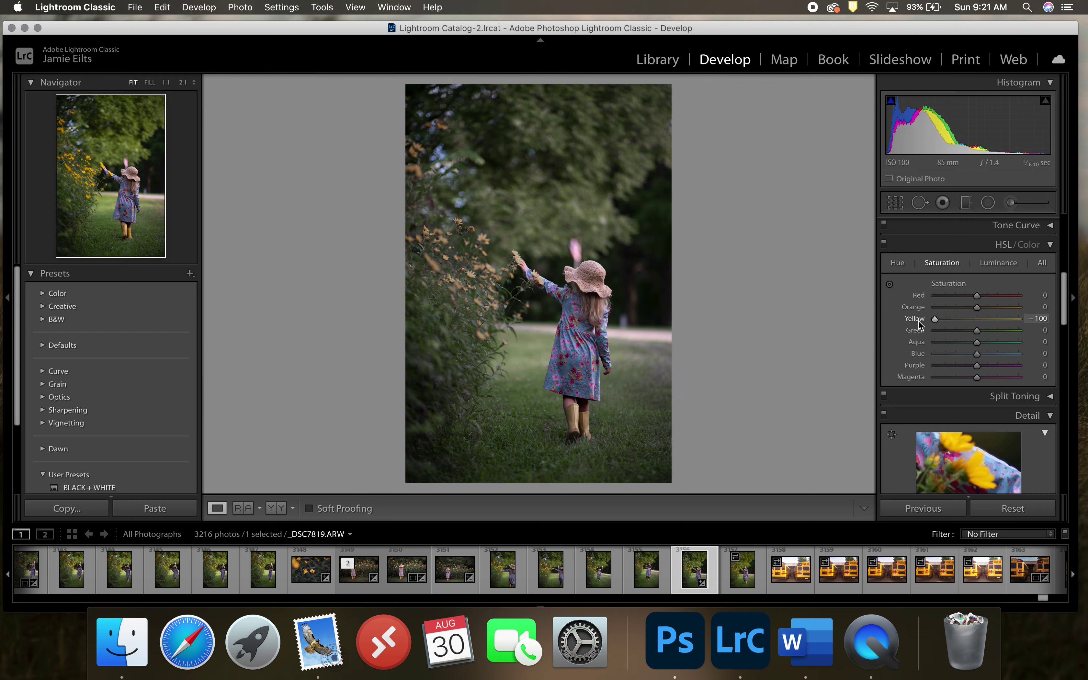
drag(918, 320, 958, 327)
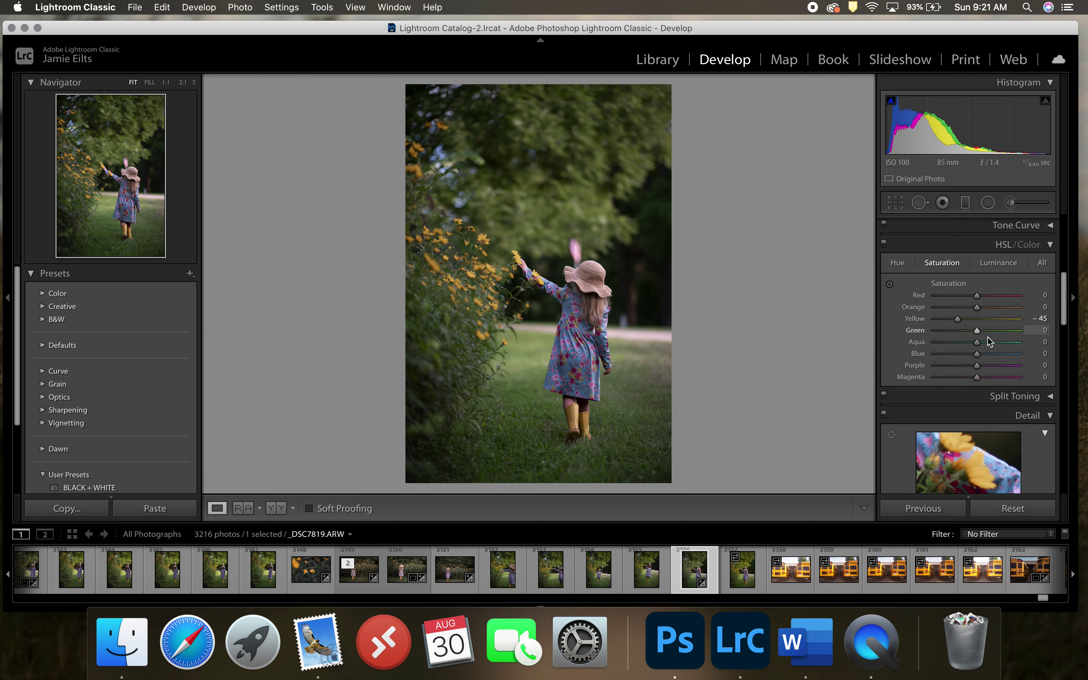
drag(977, 331, 844, 340)
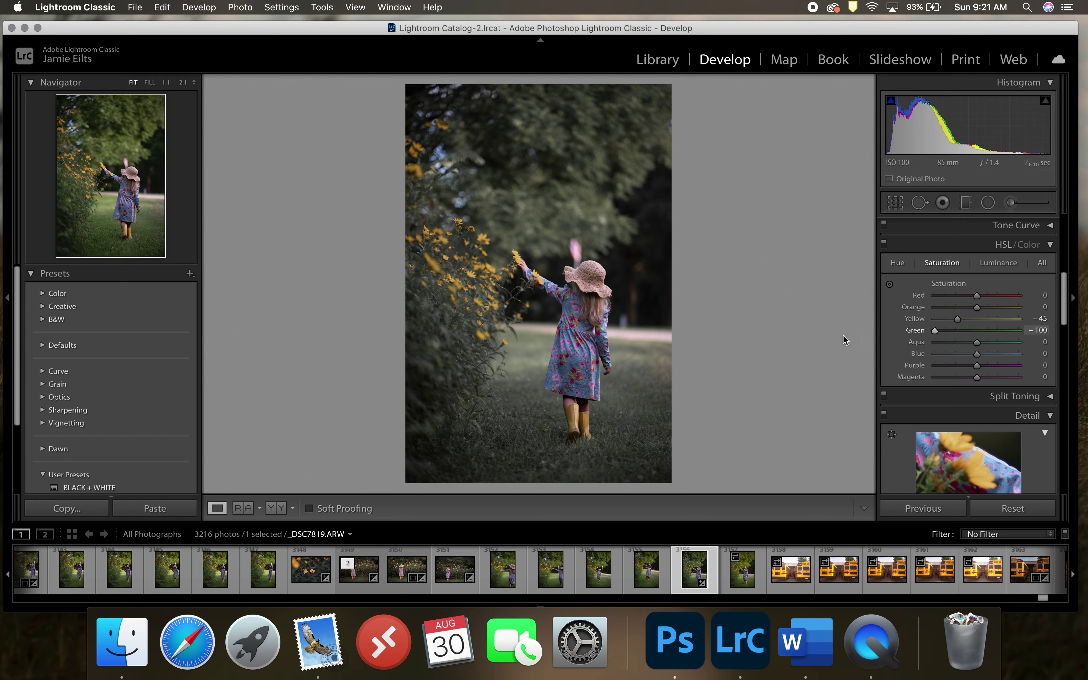
drag(845, 340, 968, 342)
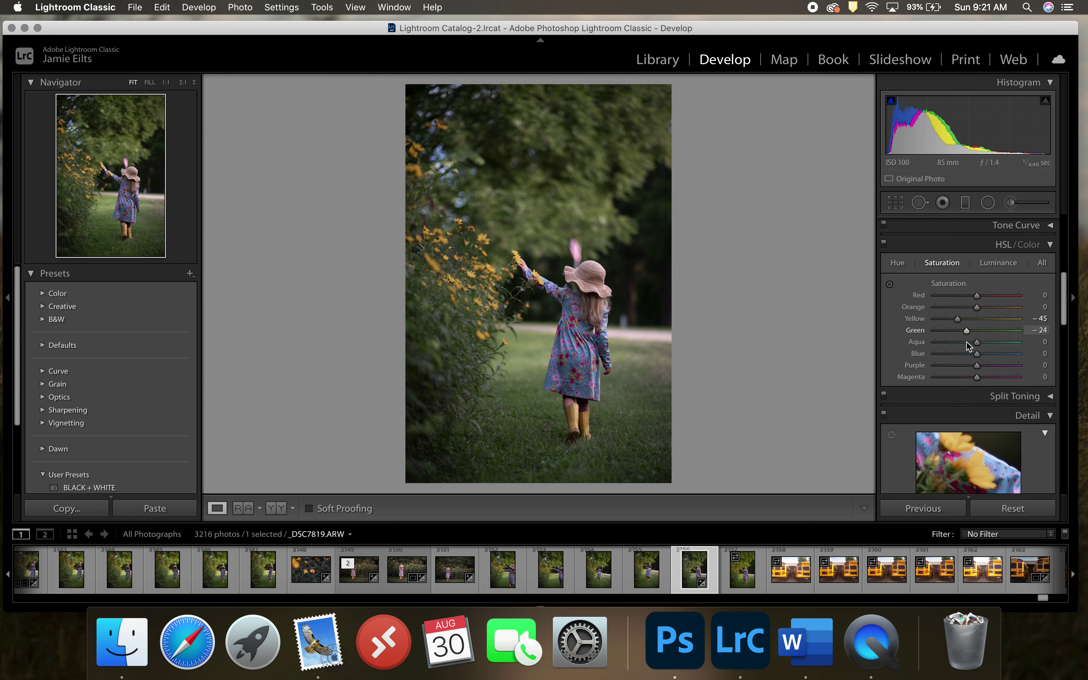
drag(966, 342, 965, 341)
Try darkening the yellow luminance, reset it to 0, and lower the green luminance slightly.
click(998, 264)
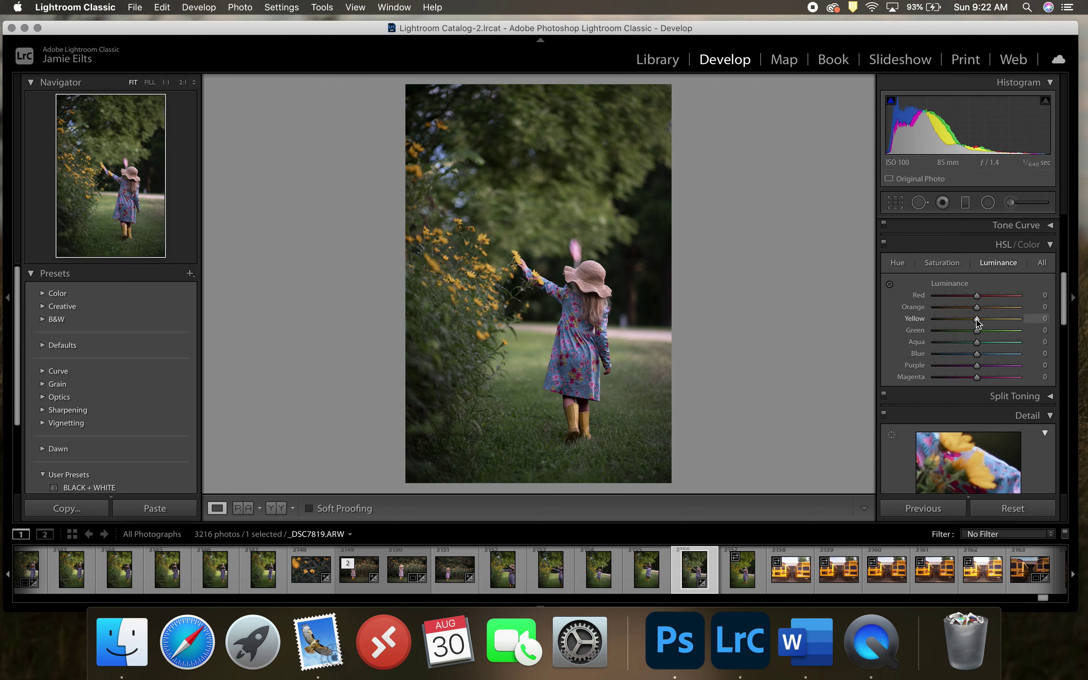
drag(977, 319, 942, 323)
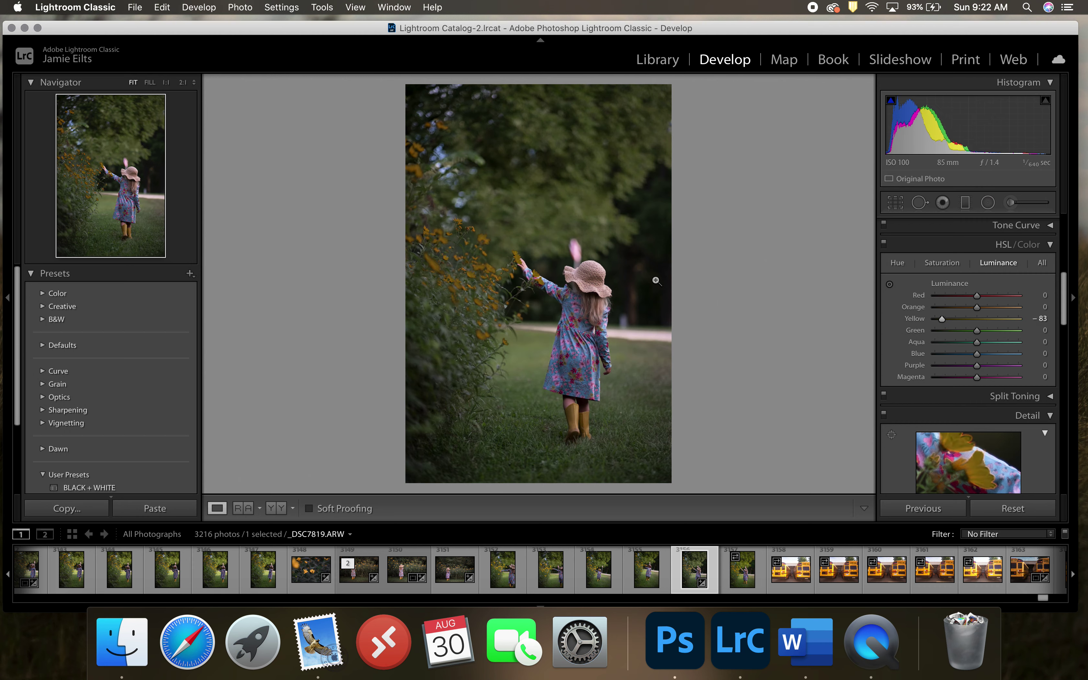
drag(948, 319, 976, 323)
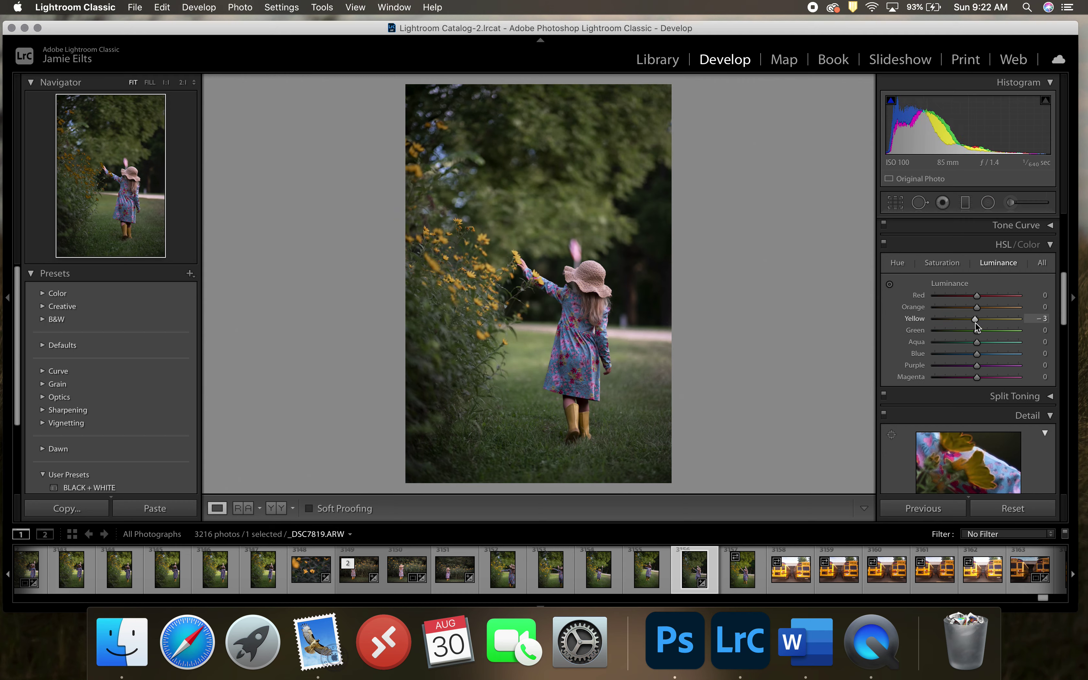
double_click(976, 321)
mouse_move(976, 330)
mouse_down()
mouse_move(948, 331)
mouse_move(993, 332)
mouse_move(934, 337)
mouse_move(970, 341)
mouse_up()
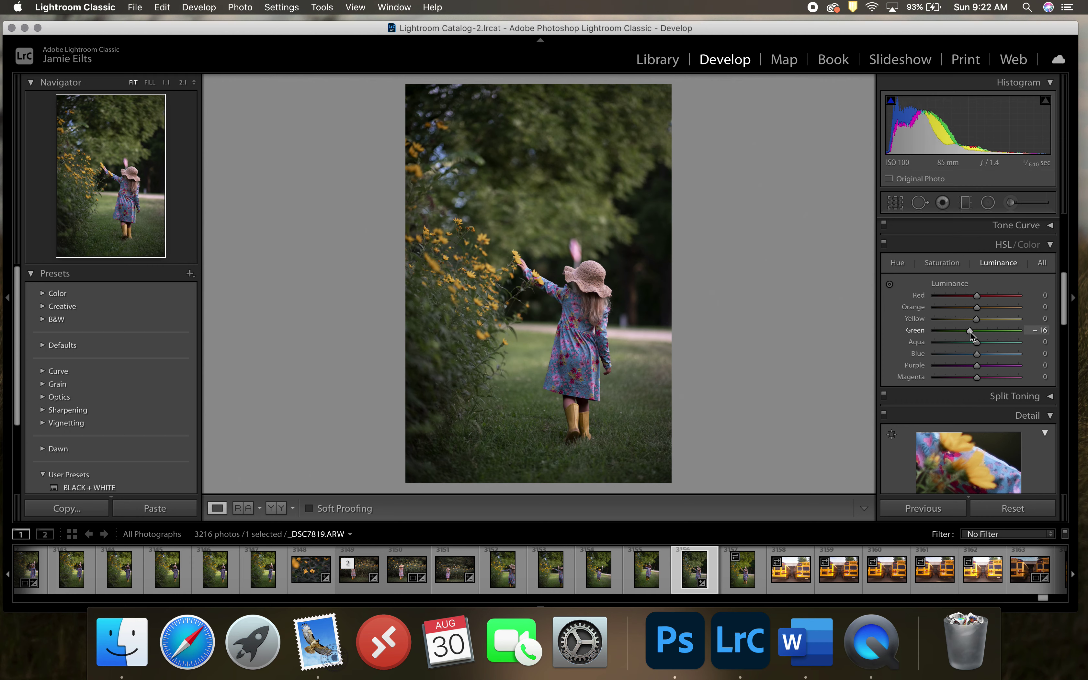
mouse_move(974, 331)
mouse_down()
mouse_move(962, 330)
mouse_move(973, 333)
mouse_up()
Shift the HSL hue of green to +10 and of yellow to -15.
click(902, 266)
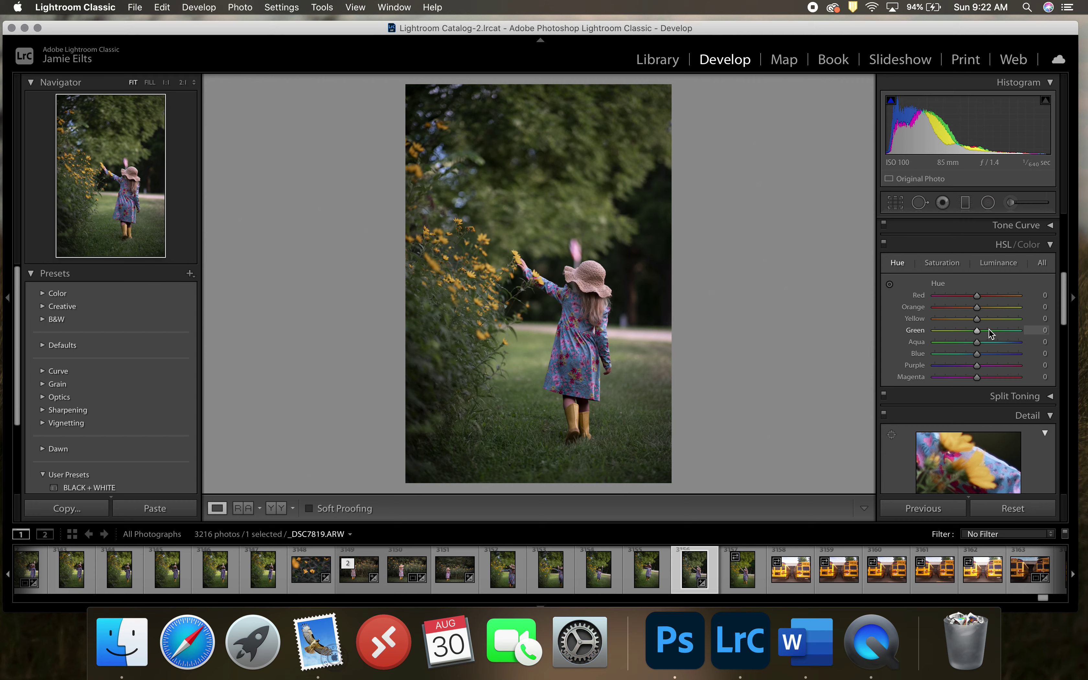
drag(977, 334, 978, 335)
drag(974, 320, 970, 320)
Save only the Color and Process Version settings as a user preset named Fix Greens, and compare the photo before and after.
click(190, 275)
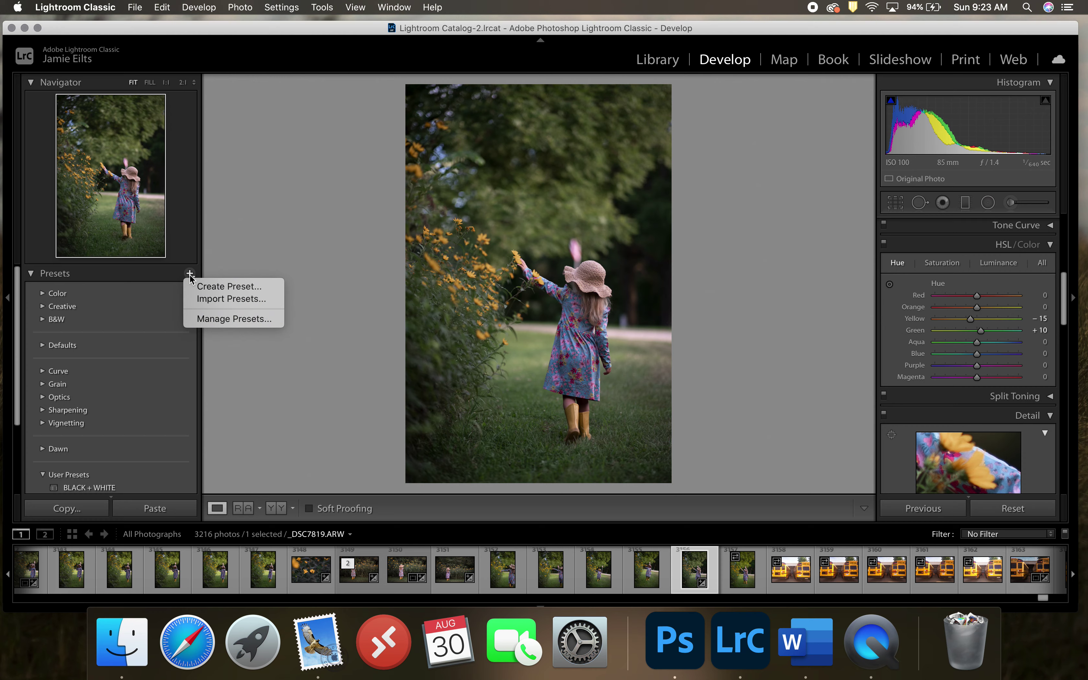
click(209, 287)
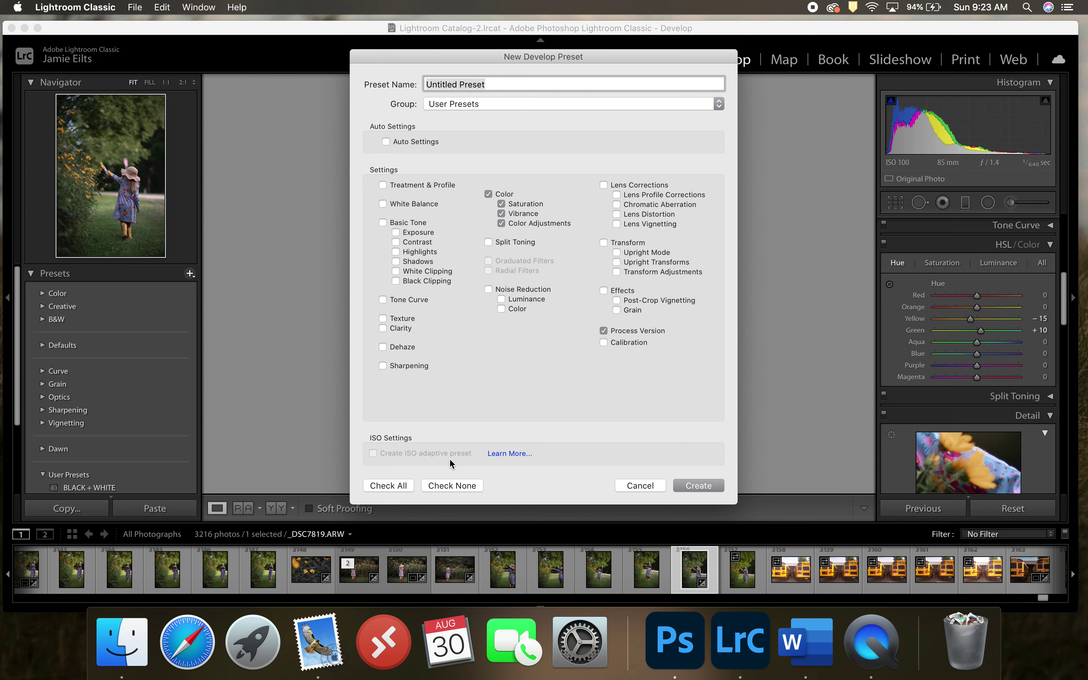
click(408, 485)
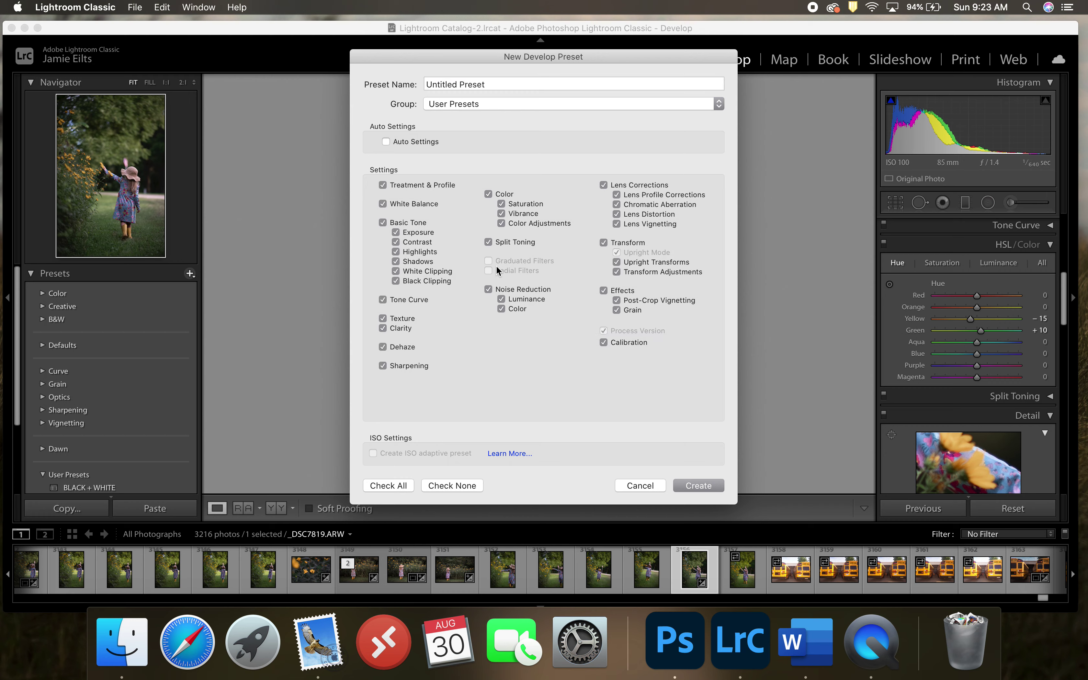
click(452, 486)
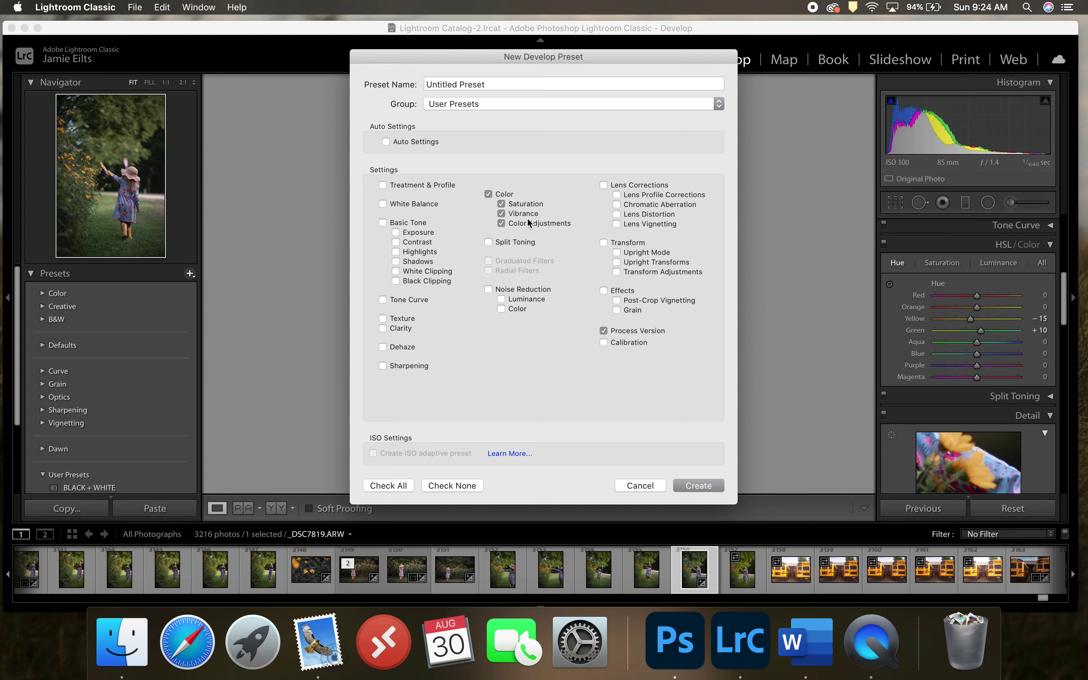
click(496, 86)
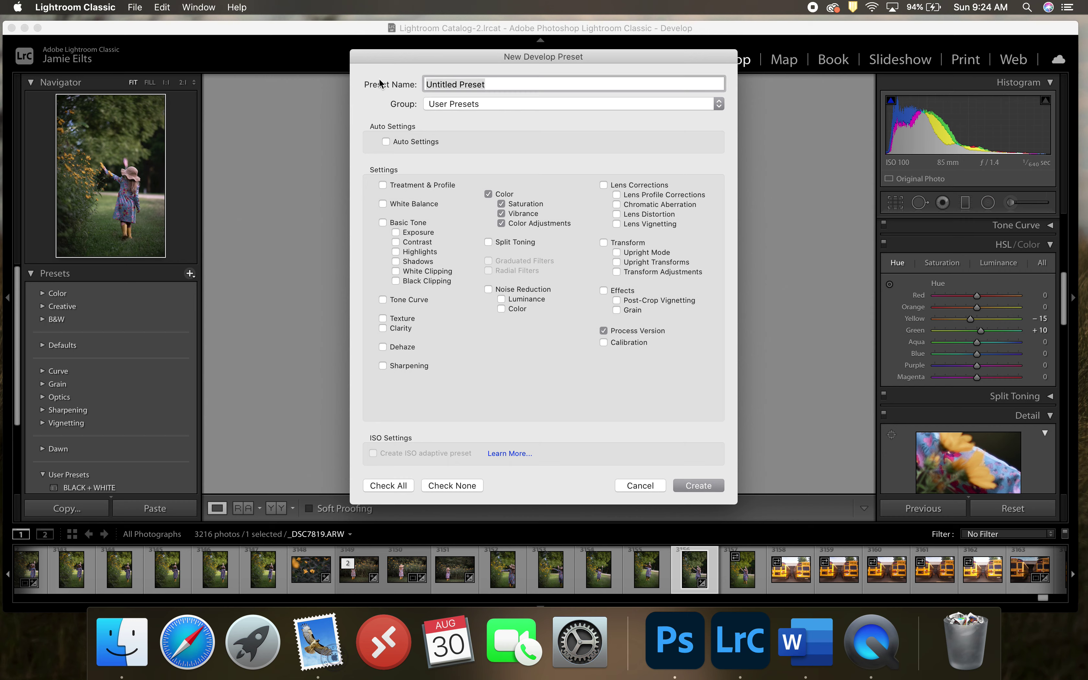
text(Fix Greens)
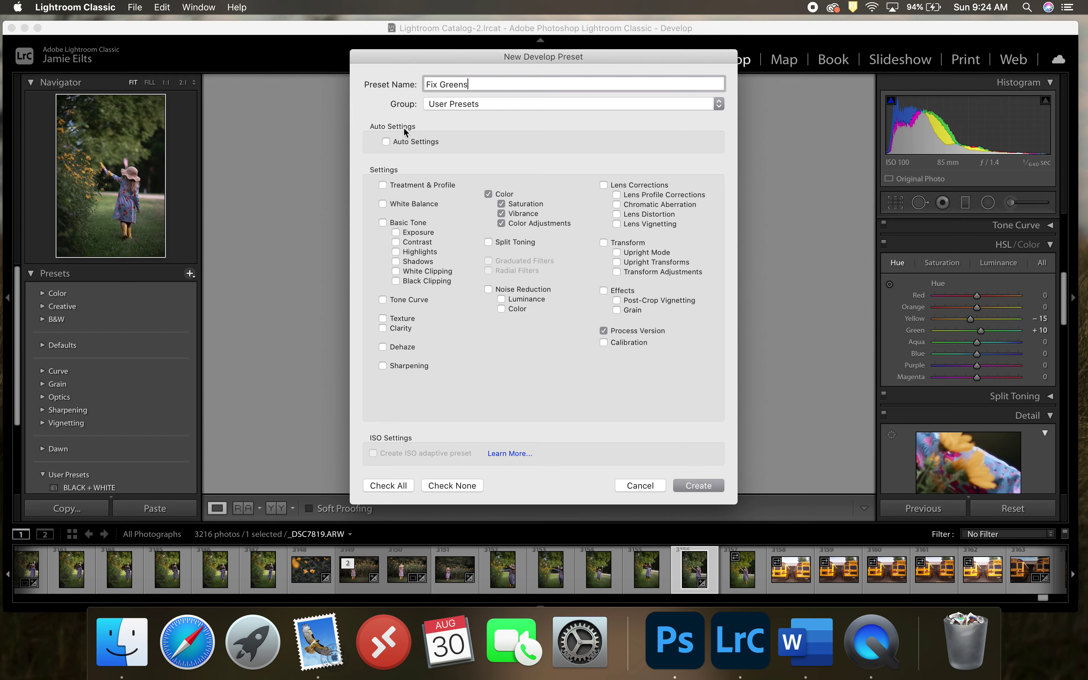
click(704, 486)
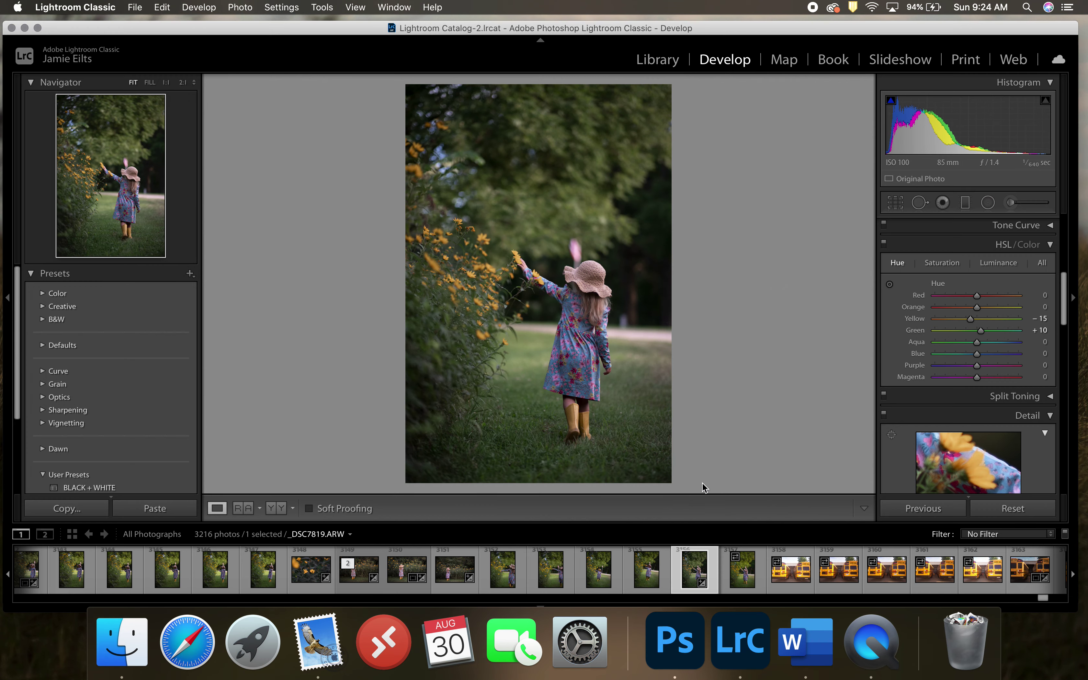
click(288, 509)
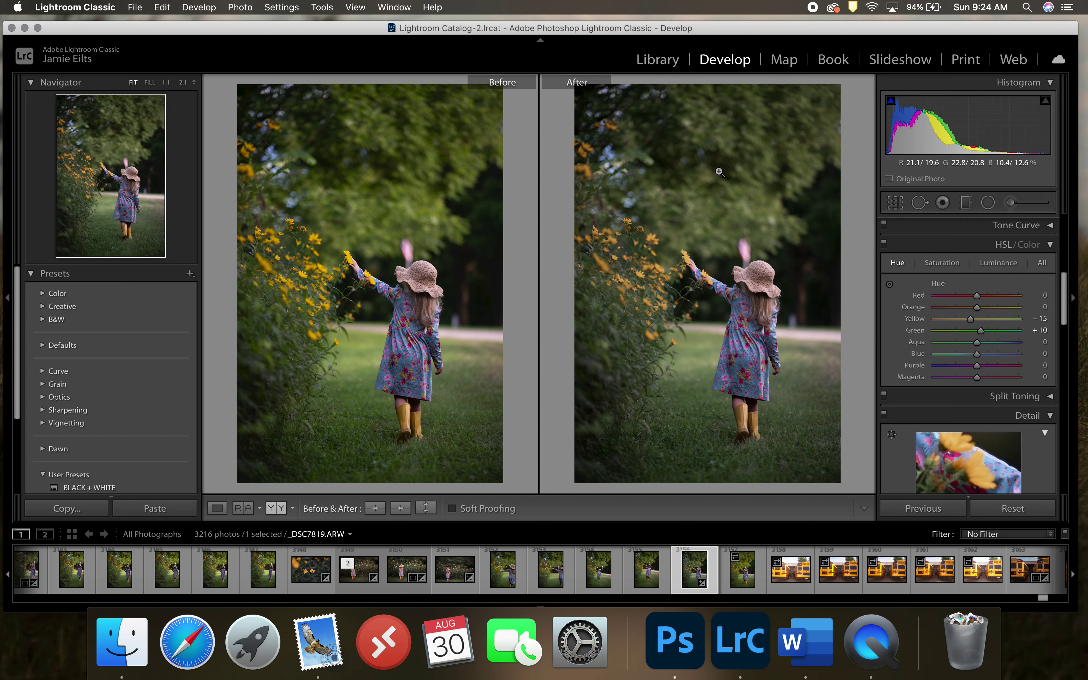
click(217, 508)
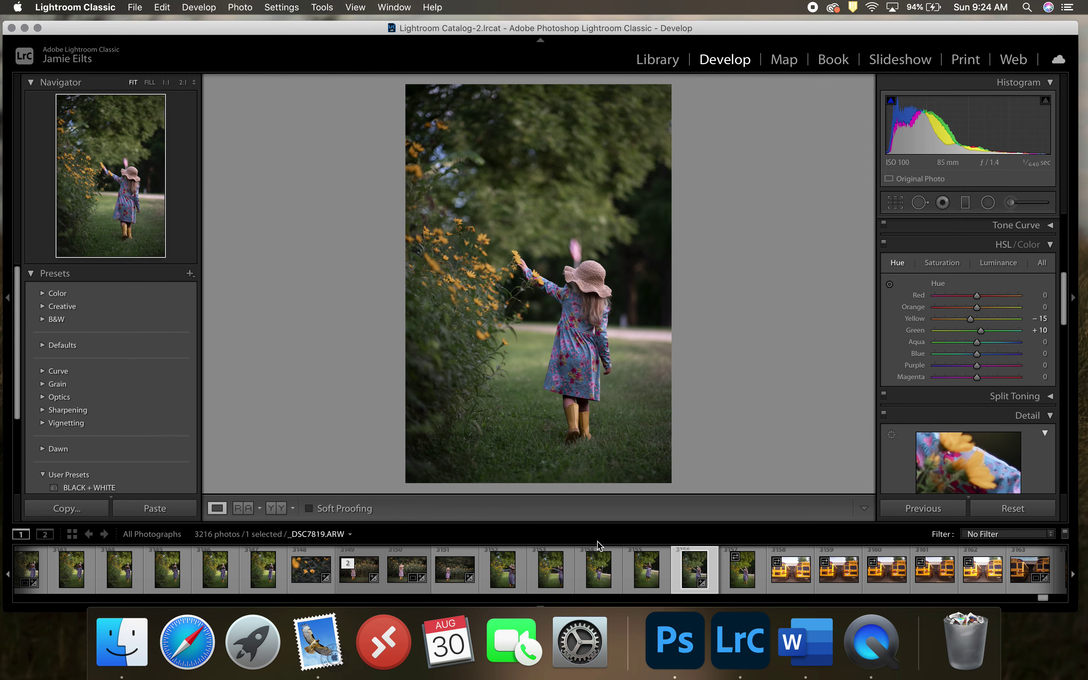
Apply the Fix Greens preset to the crawling baby photo _DSC7855.ARW and compare it before and after.
drag(1042, 598, 1054, 599)
click(790, 582)
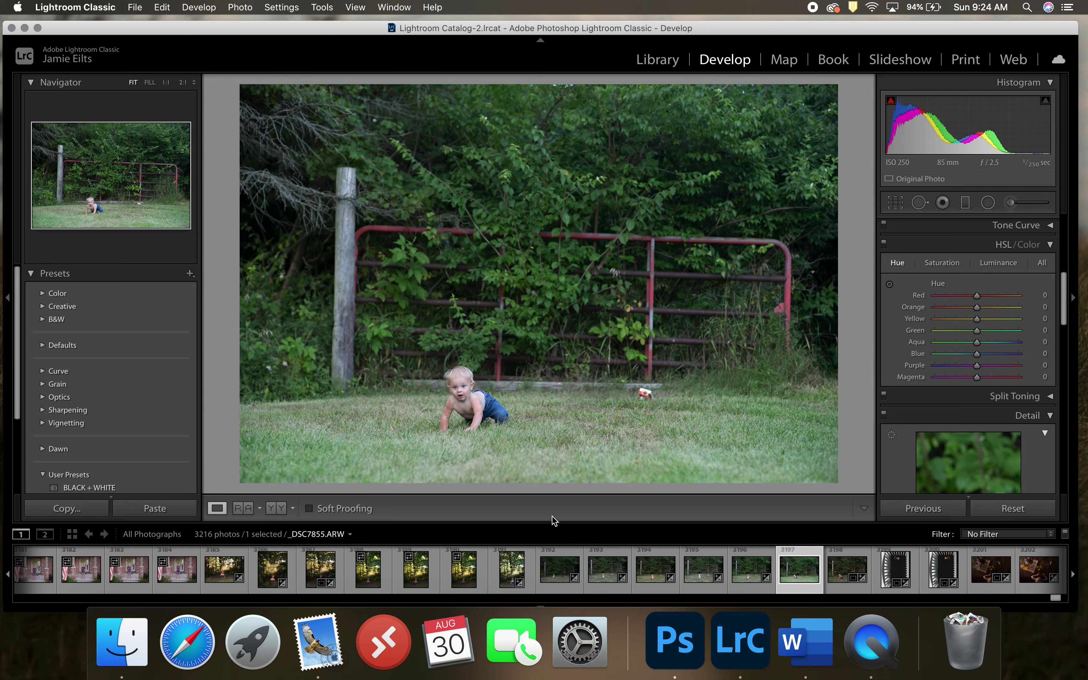
scroll(131, 383, down, 2)
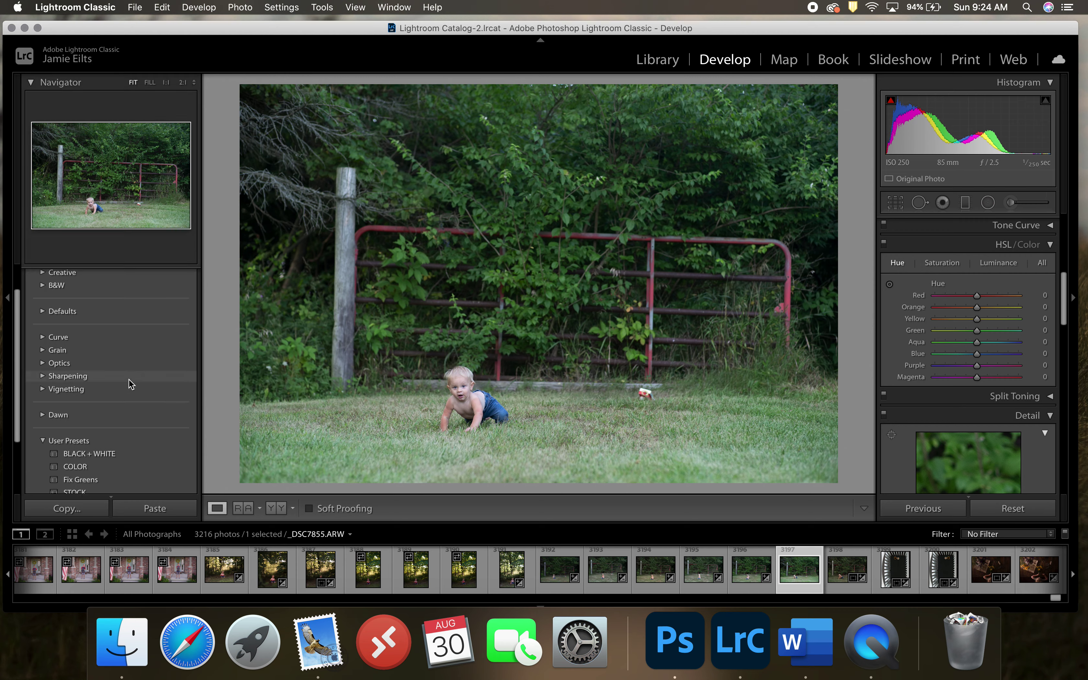
scroll(140, 392, down, 1)
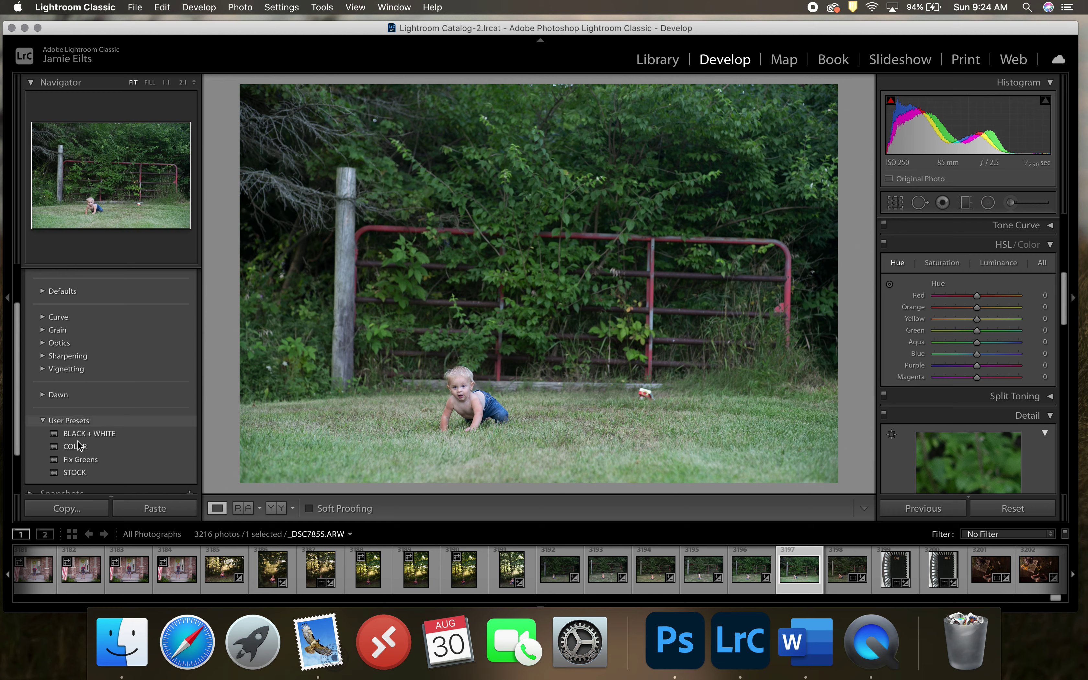
click(75, 461)
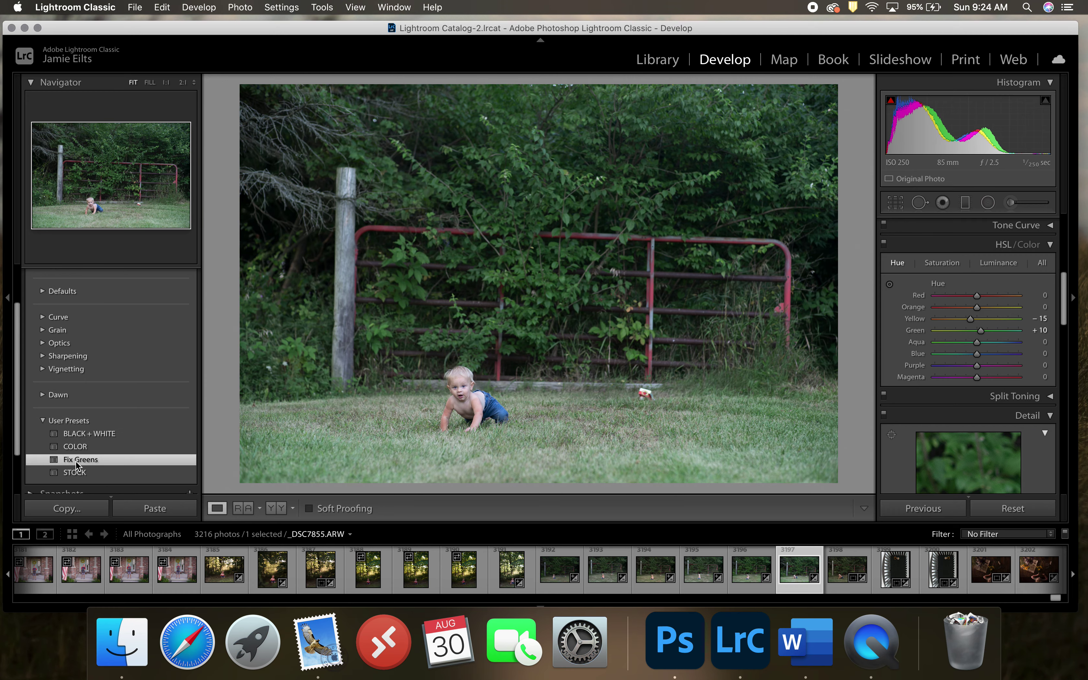
click(278, 508)
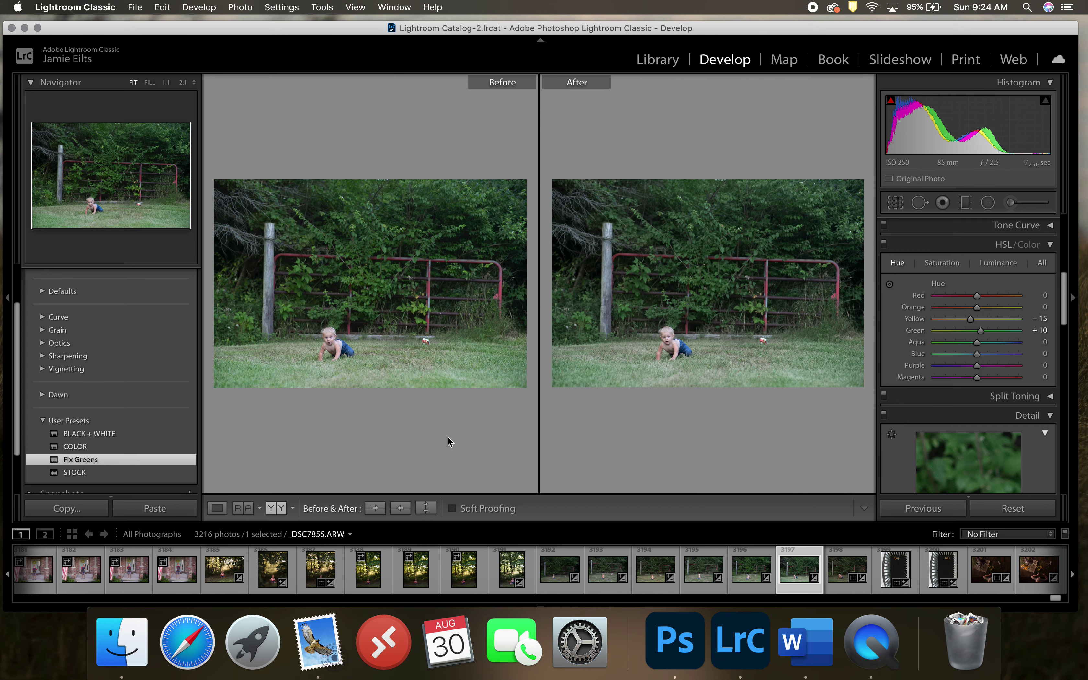
click(218, 508)
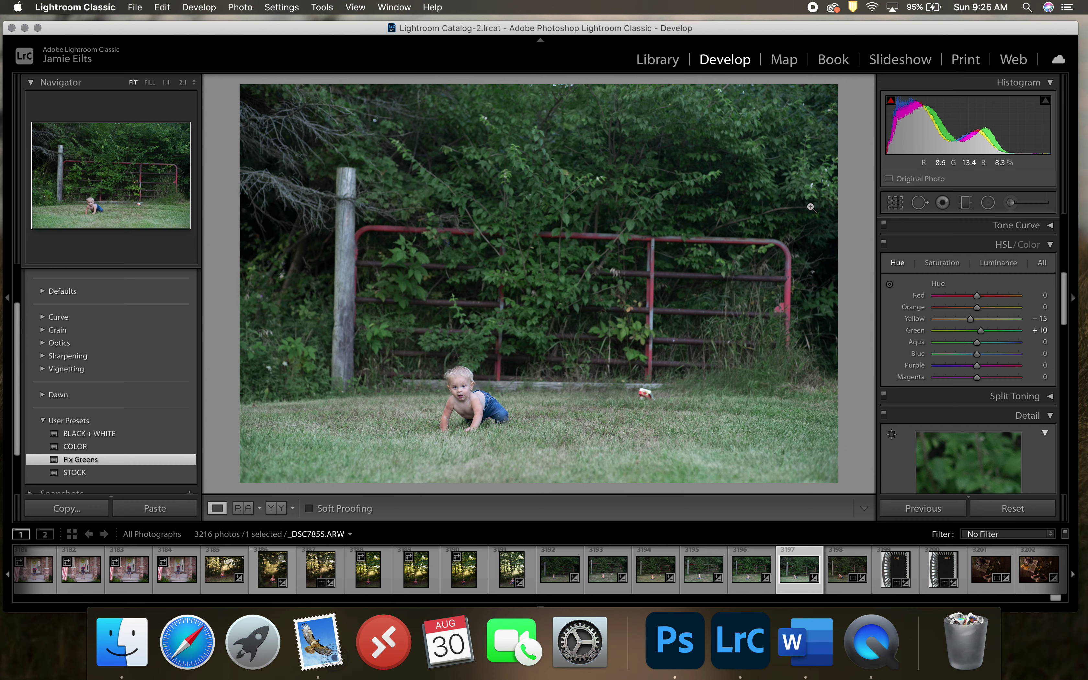
Place a radial filter over the crawling baby using the Exposure effect preset.
click(967, 205)
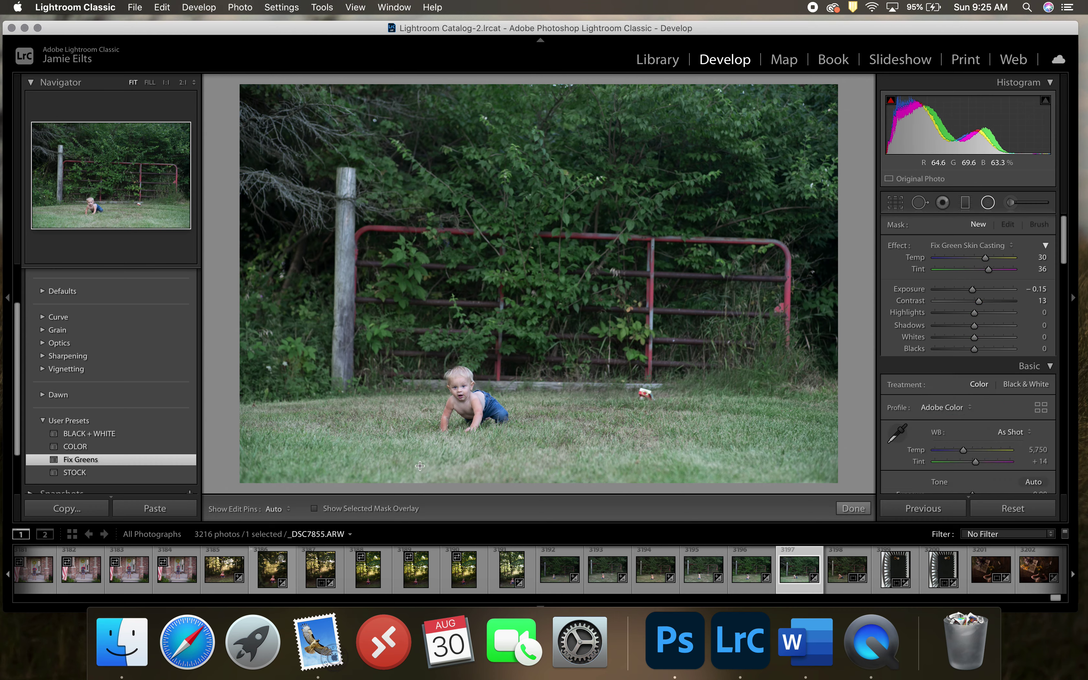
click(967, 245)
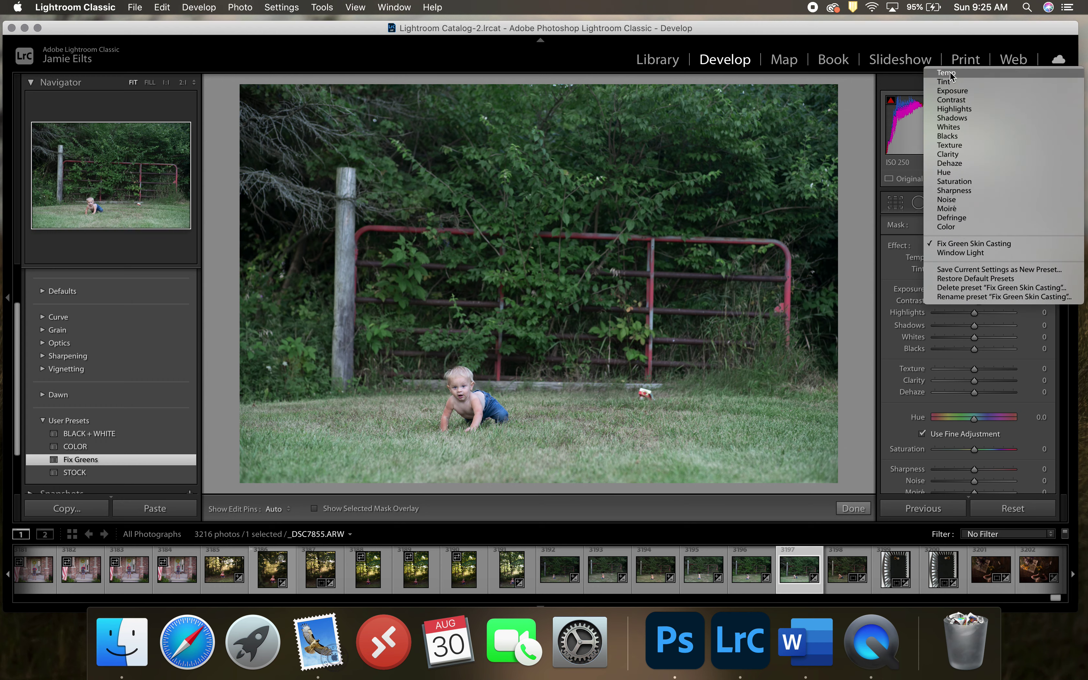
click(952, 90)
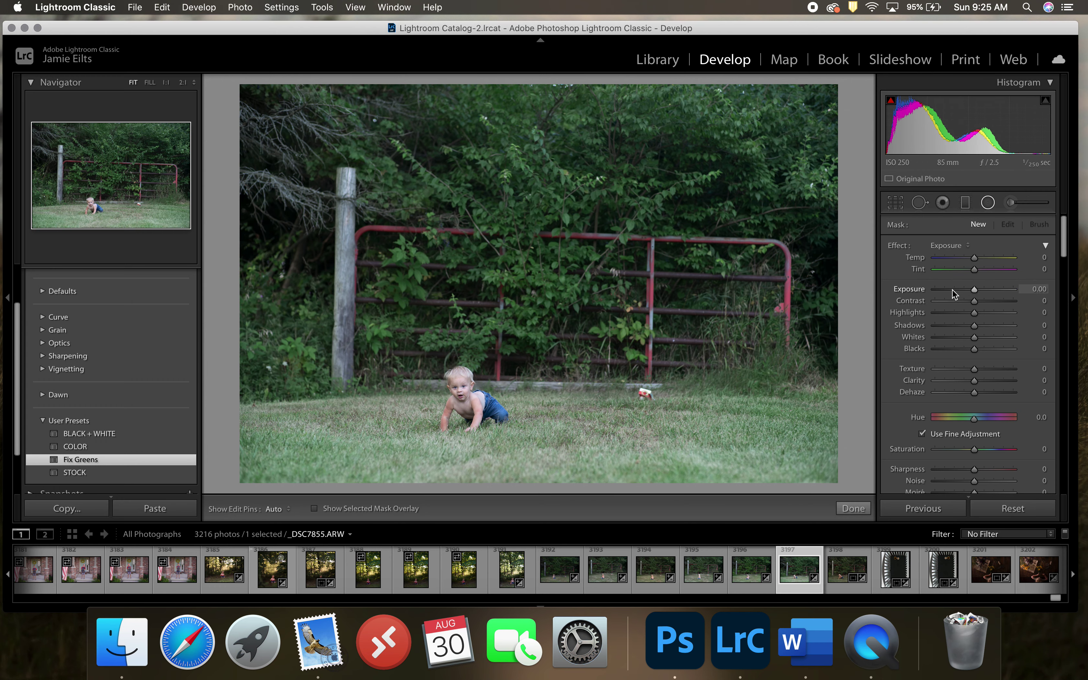
drag(495, 425, 522, 438)
drag(455, 382, 471, 399)
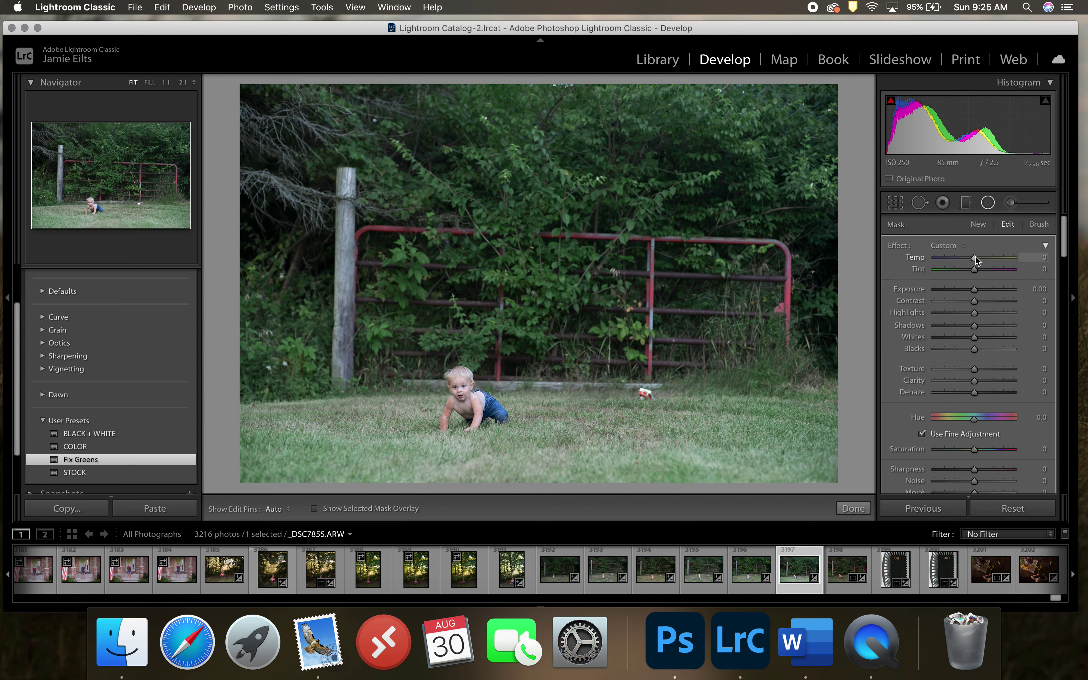
Raise the temp and tint of the baby's radial filter slightly, and compare the photo before and after.
drag(978, 259, 979, 260)
drag(973, 270, 978, 270)
drag(981, 273, 978, 268)
drag(978, 268, 977, 273)
drag(978, 258, 979, 258)
drag(981, 260, 989, 259)
click(853, 509)
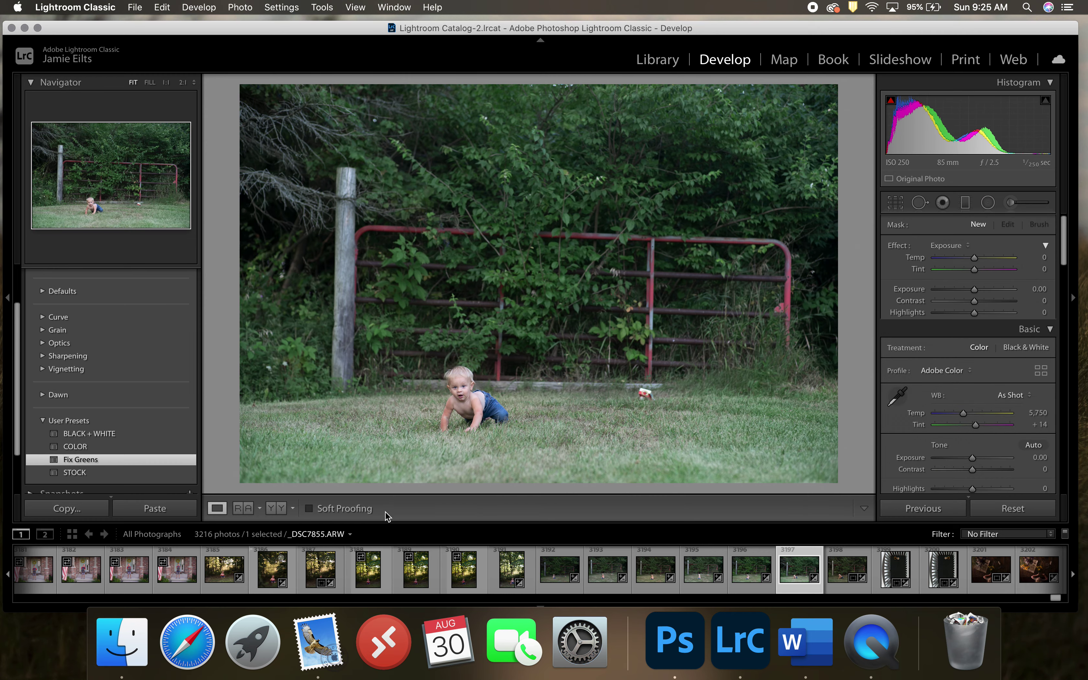
click(276, 508)
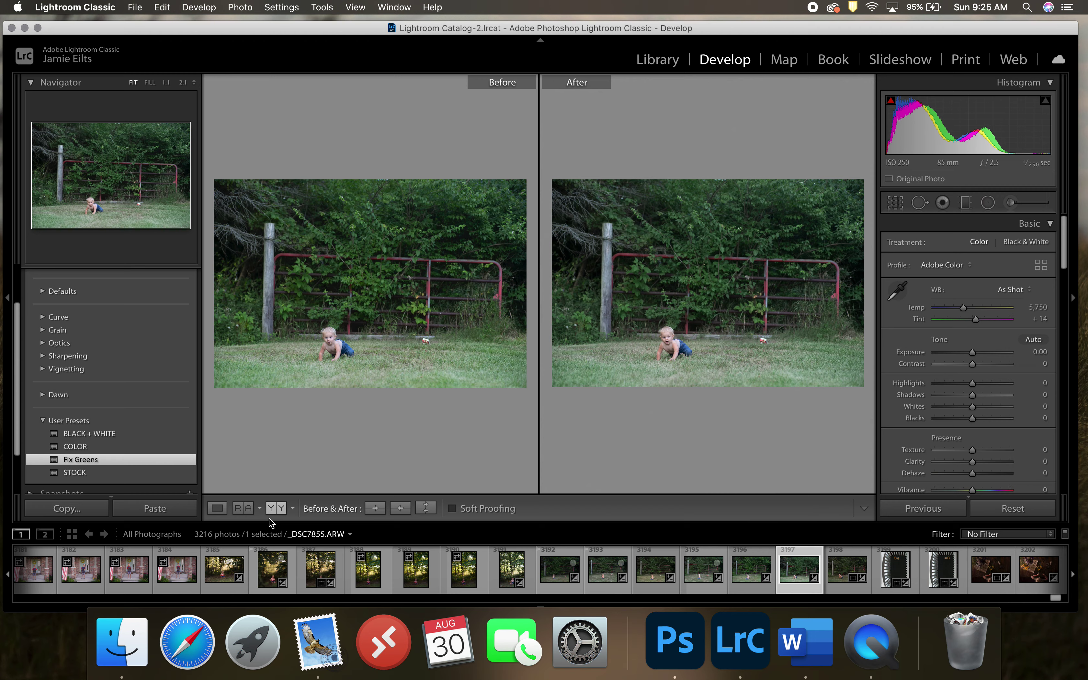
click(218, 509)
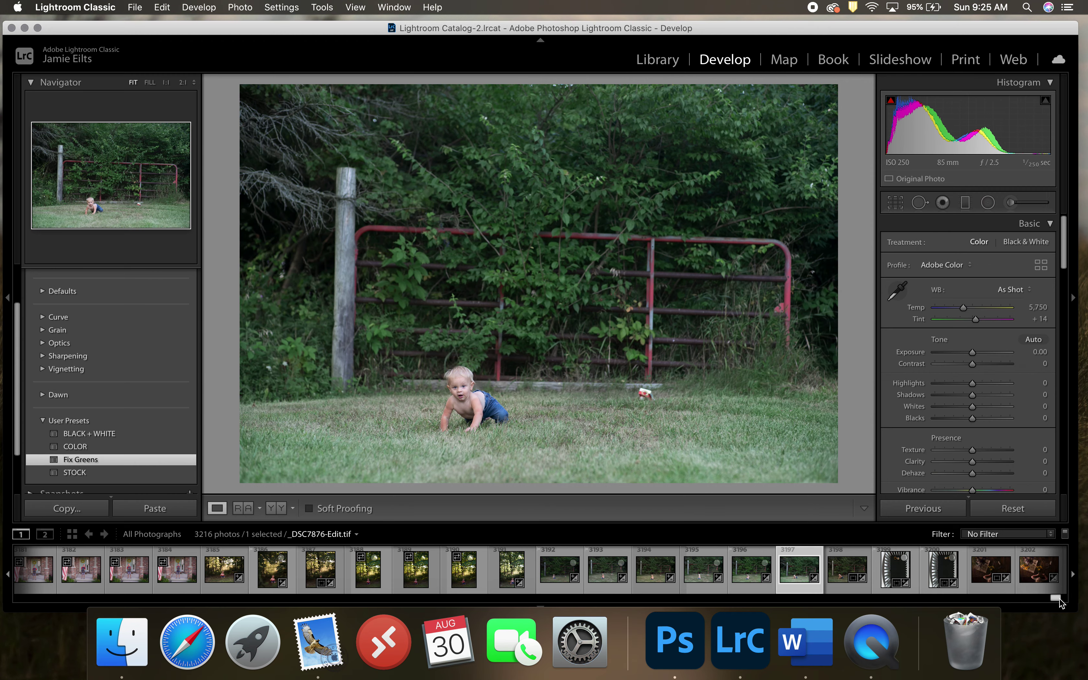
Apply the Fix Greens preset to the sunflower field photo _DSC7409.ARW and compare it before and after.
drag(1060, 602, 1008, 597)
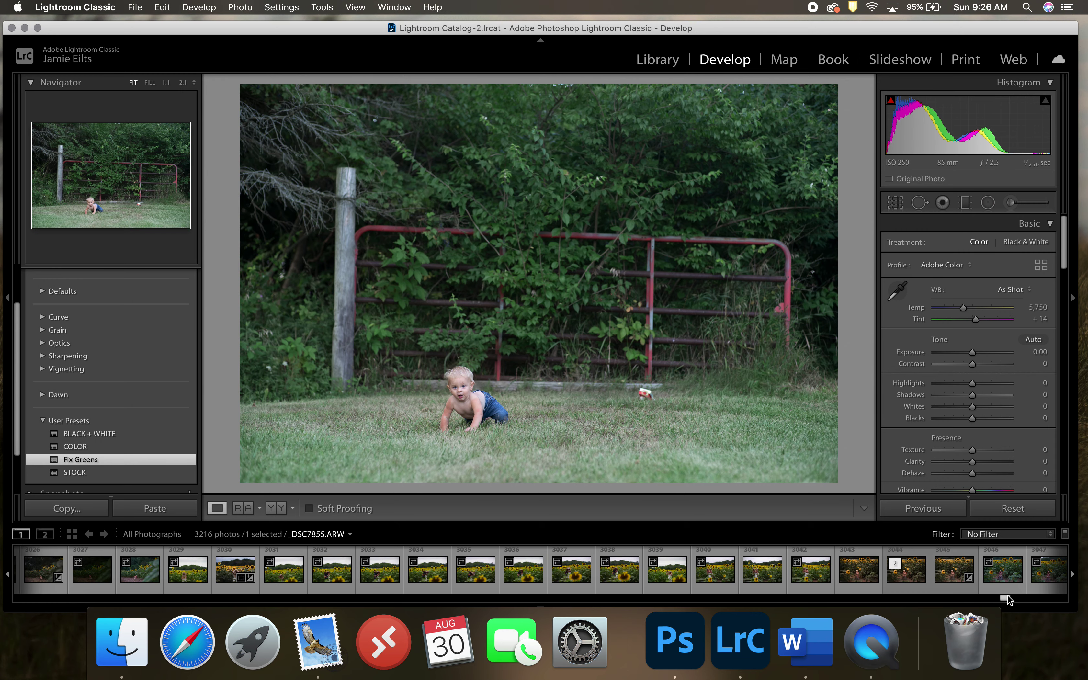
click(762, 581)
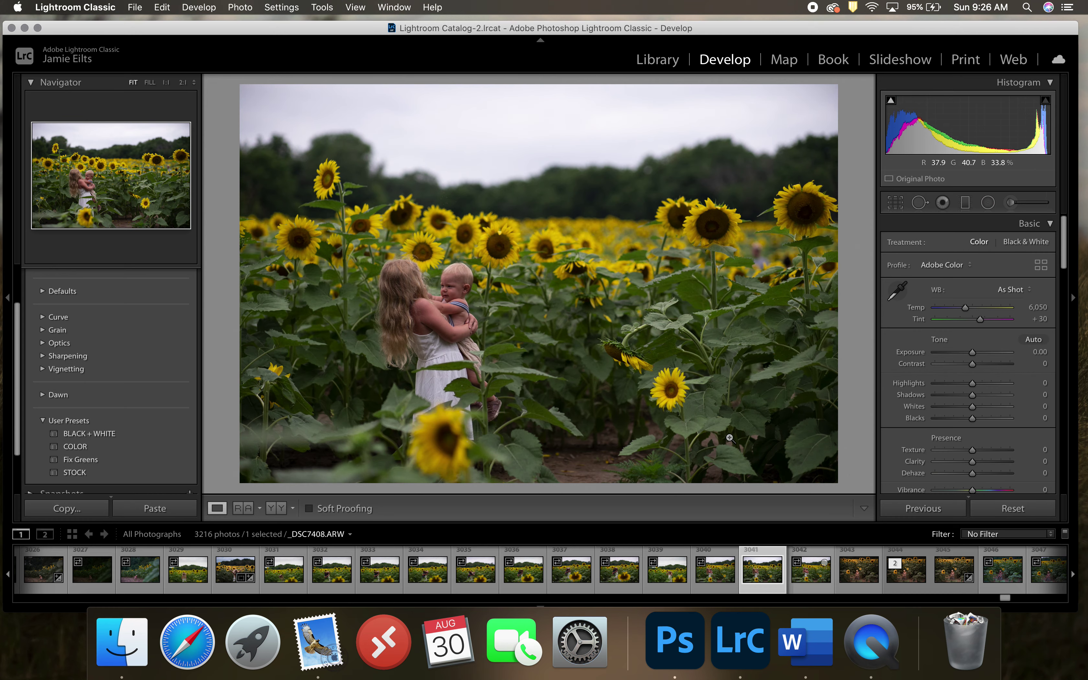
click(823, 584)
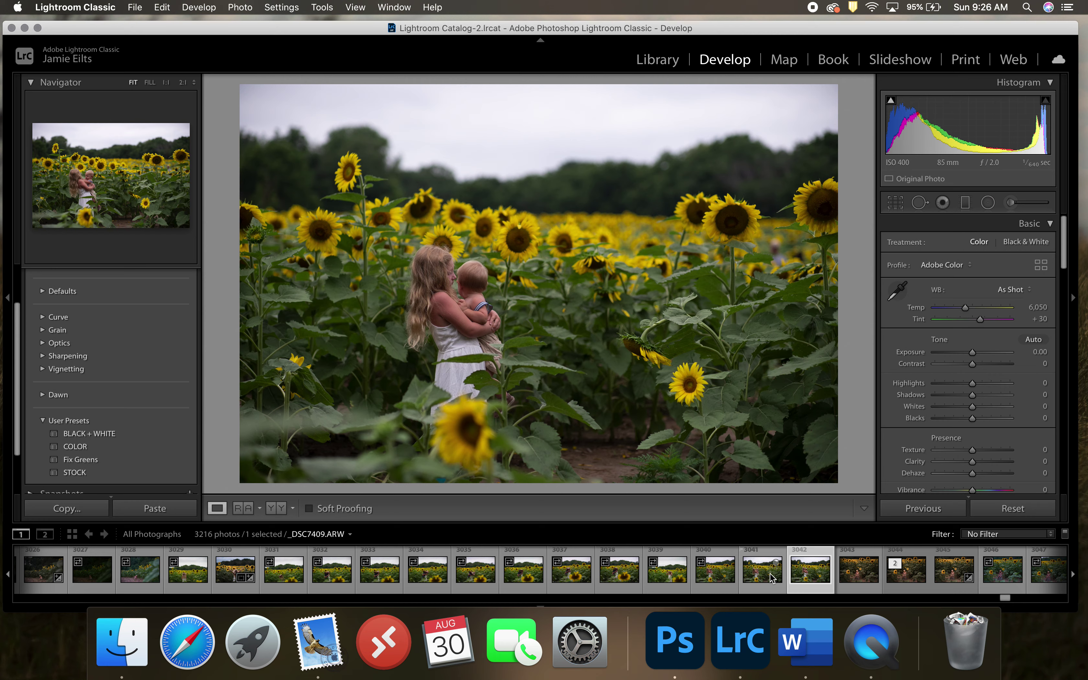
click(92, 460)
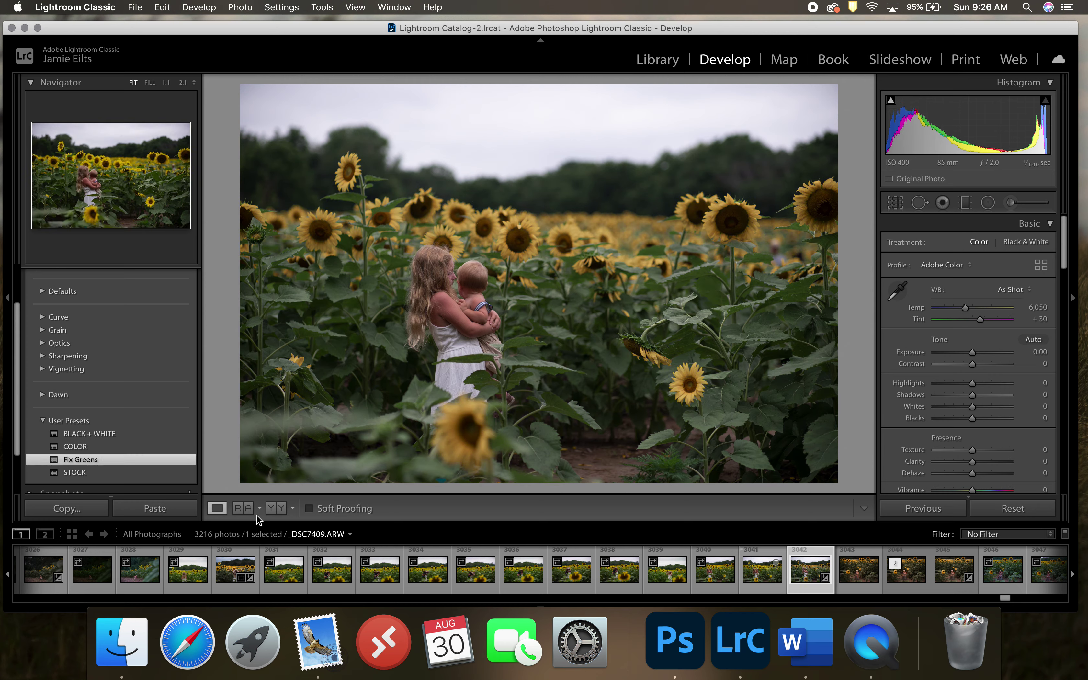
click(280, 508)
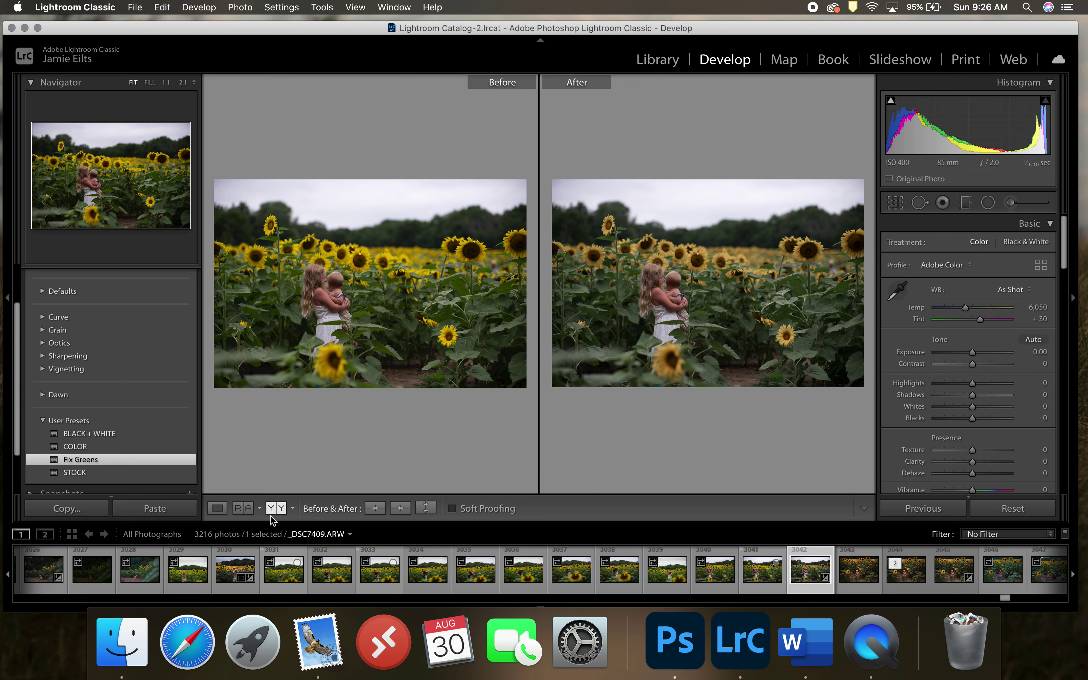
click(217, 508)
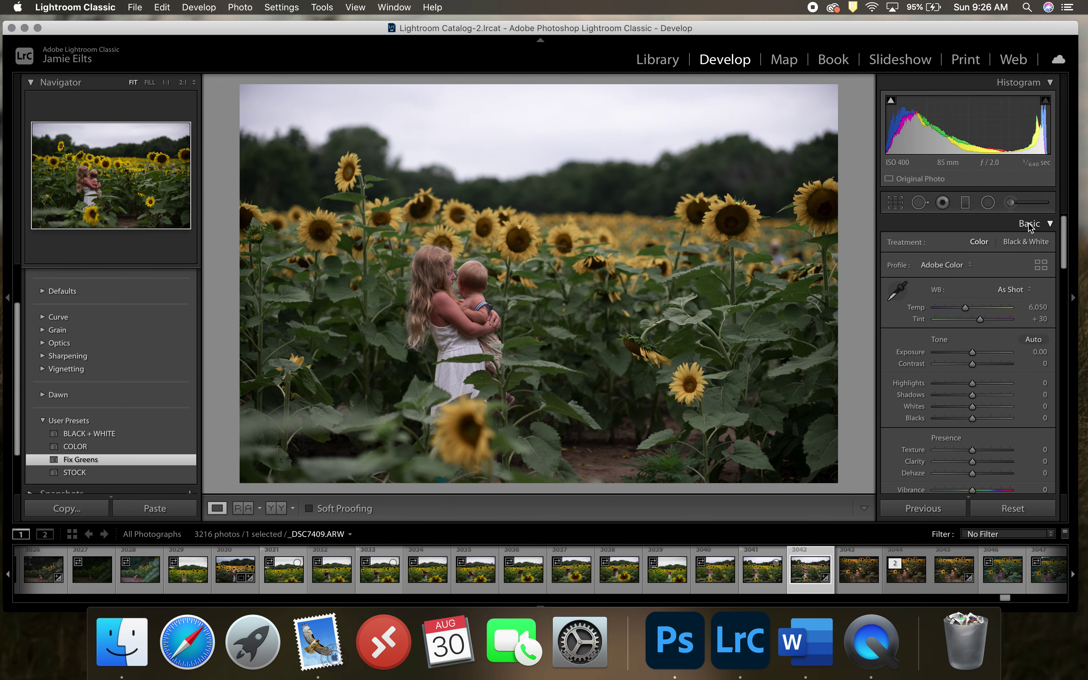
Paint over the sunflowers with the Adjustment Brush set to temp 15 and tint 10, toggling the edit pins out of the way.
click(1011, 204)
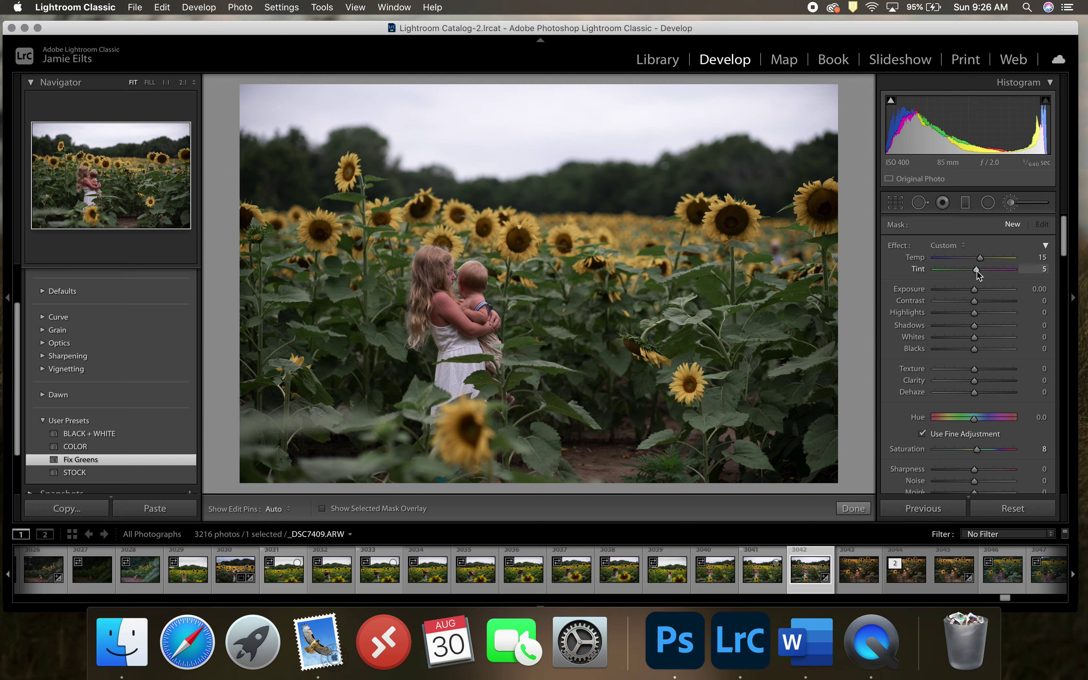
drag(977, 270, 978, 271)
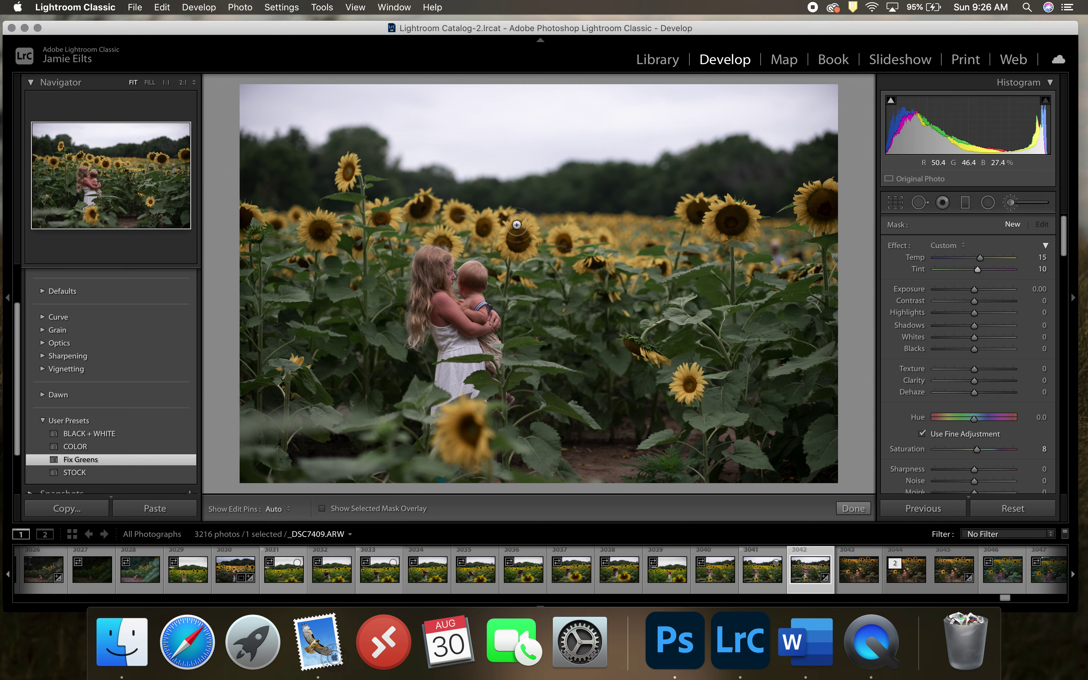
key(h)
key(h)
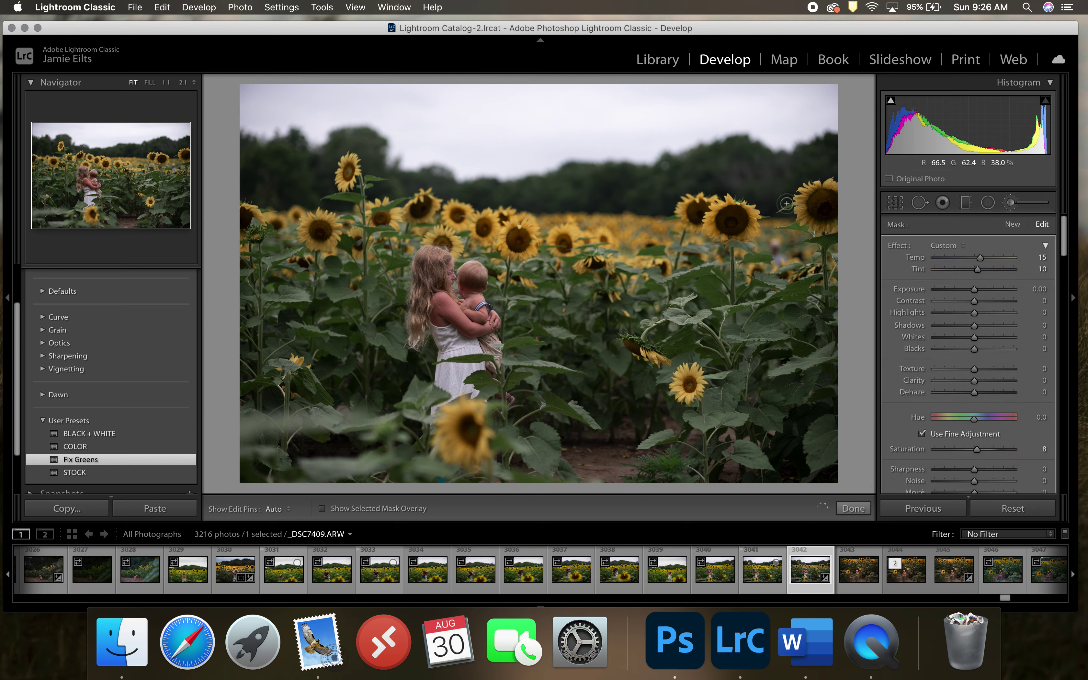
key(h)
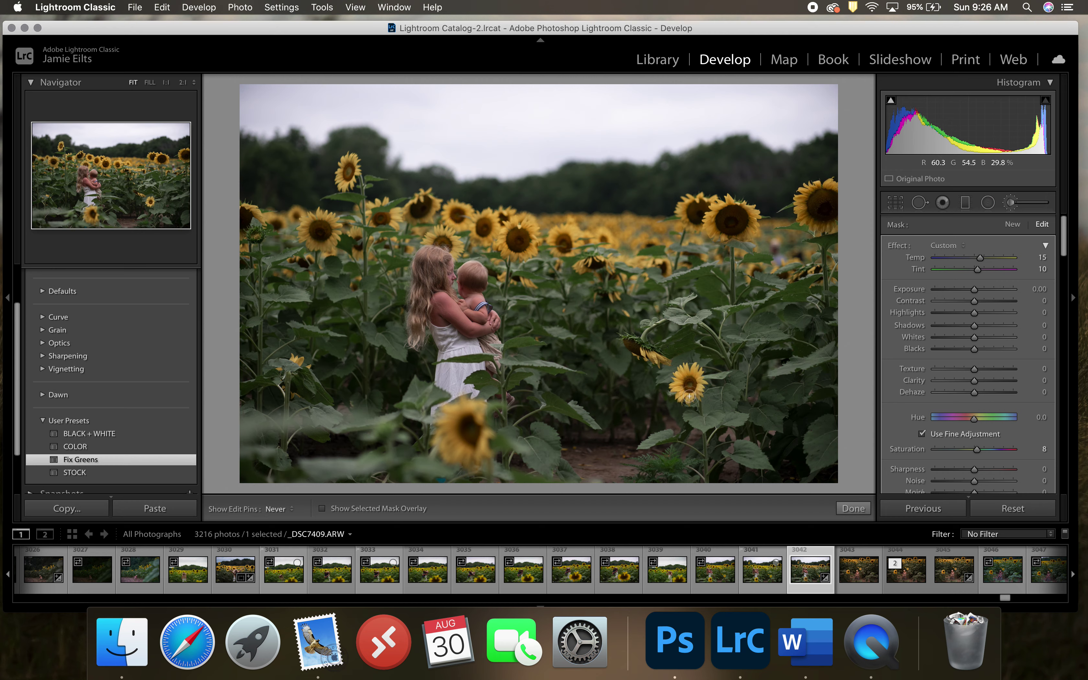
key(h)
key(h)
key(h)
key(h)
key(h)
Show the selected mask overlay and extend the brush mask over the missed sunflowers in the background rows.
click(328, 512)
key(h)
mouse_move(369, 224)
mouse_down()
mouse_move(356, 216)
mouse_move(365, 252)
mouse_move(424, 196)
mouse_move(416, 221)
mouse_up()
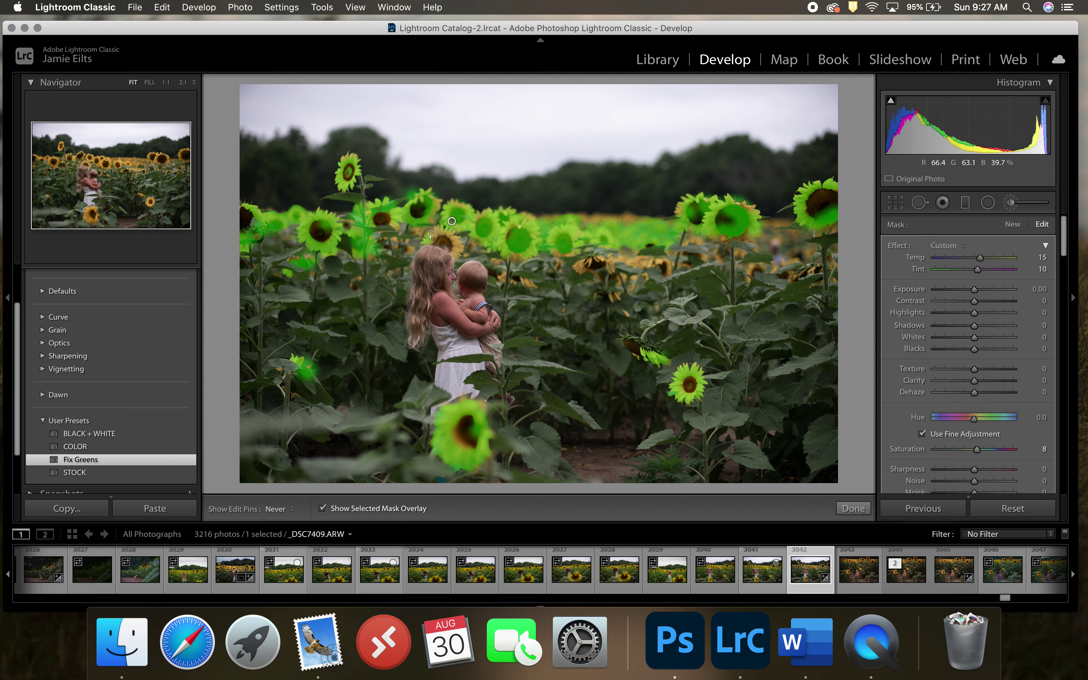
mouse_move(502, 277)
mouse_down()
mouse_move(533, 282)
mouse_move(605, 259)
mouse_move(615, 296)
mouse_move(645, 259)
mouse_move(666, 267)
mouse_up()
drag(634, 229, 550, 222)
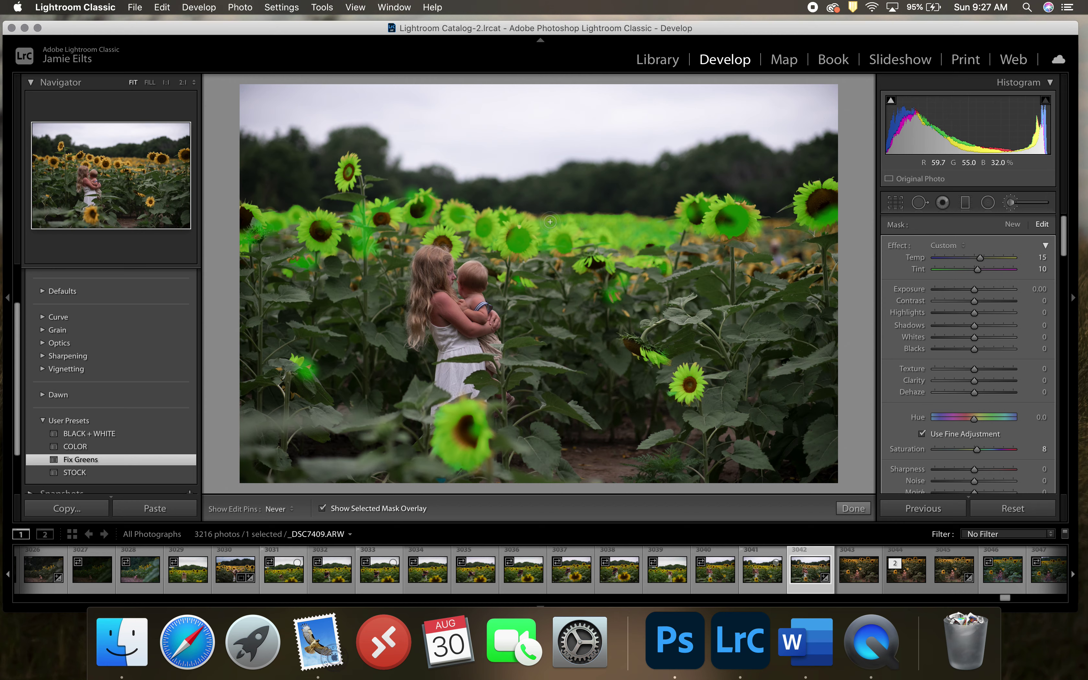
drag(763, 230, 795, 224)
mouse_move(748, 269)
mouse_down()
mouse_move(783, 237)
mouse_move(774, 237)
mouse_move(831, 231)
mouse_up()
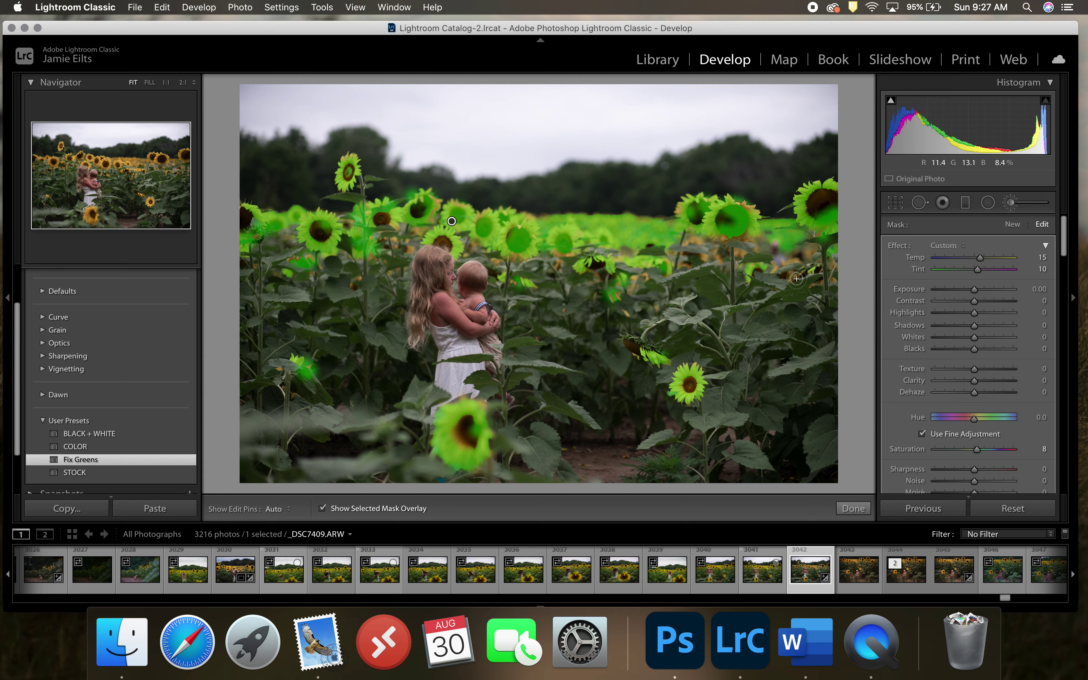
Touch up the sunflower mask along the back rows, then hide the mask overlay and finish the brush adjustment.
key(h)
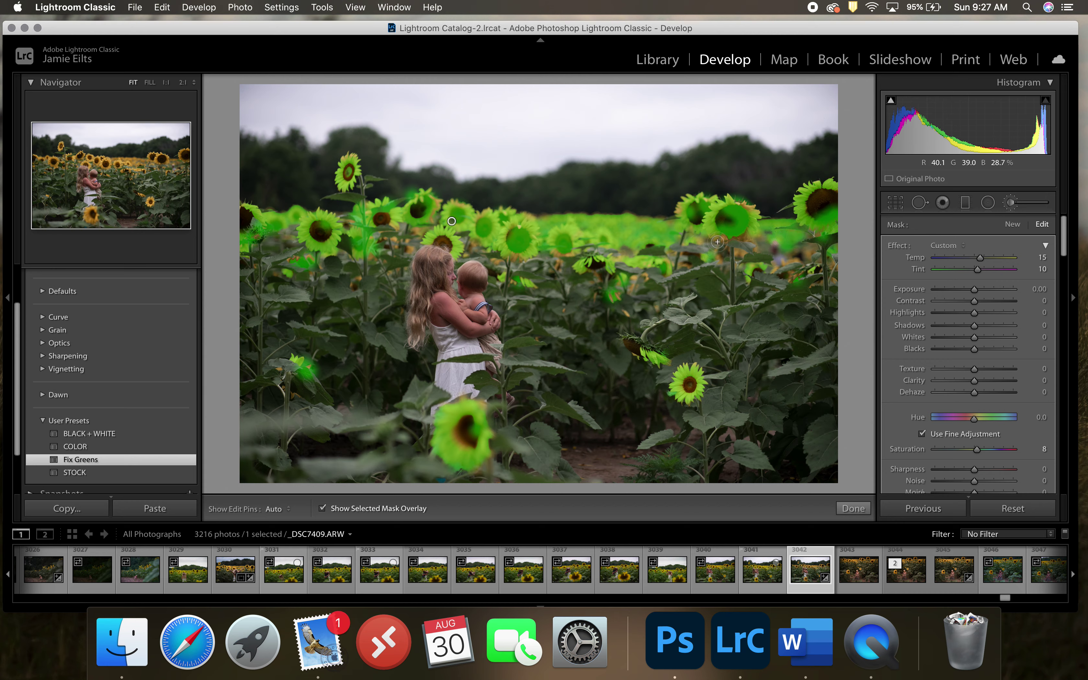
key(h)
key(h)
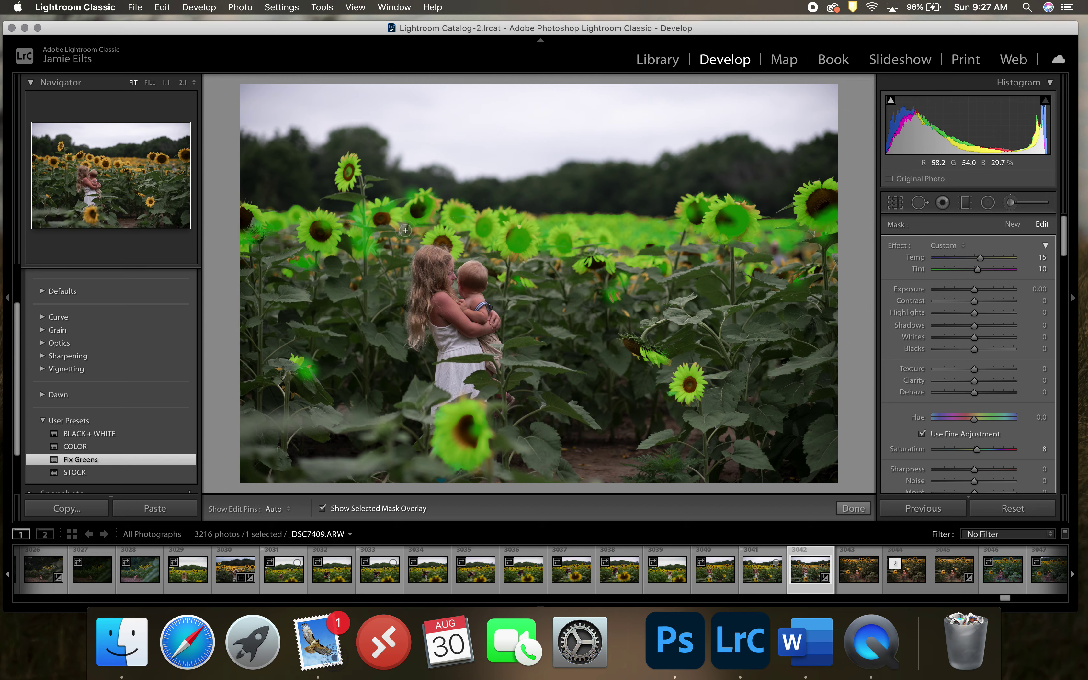
key(h)
key(h)
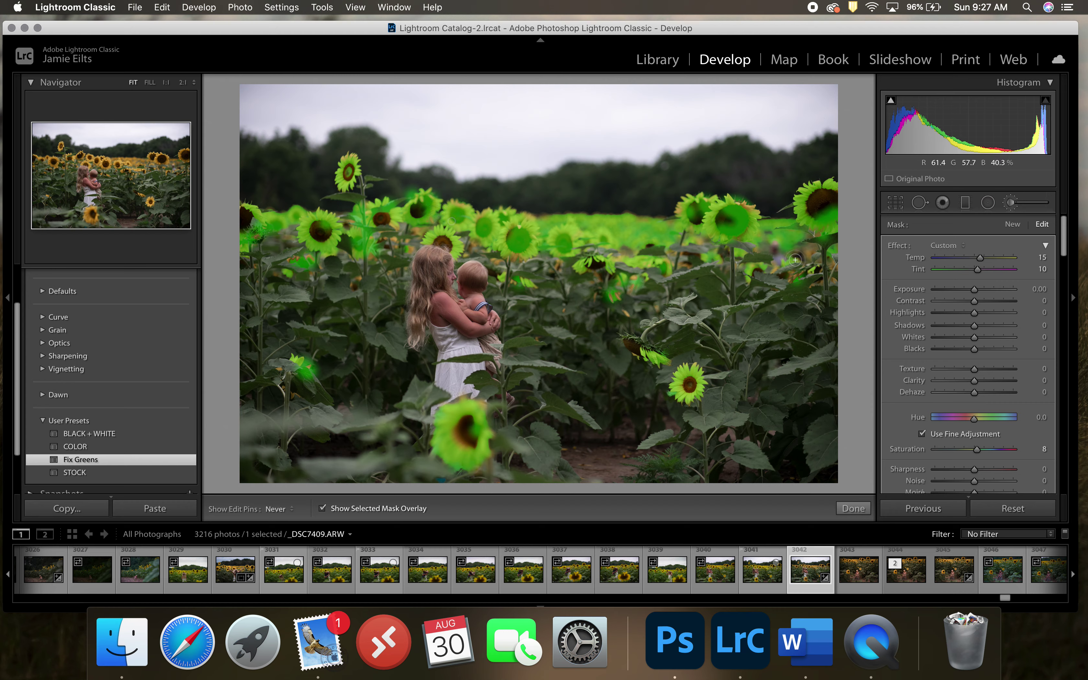
key(h)
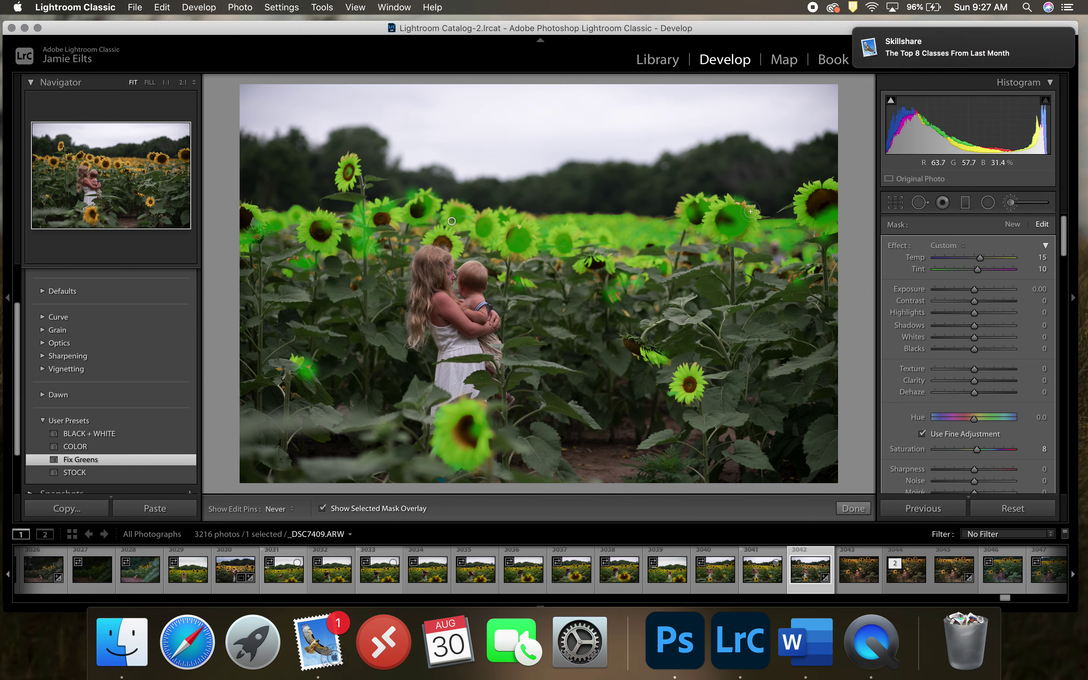
key(h)
click(1050, 39)
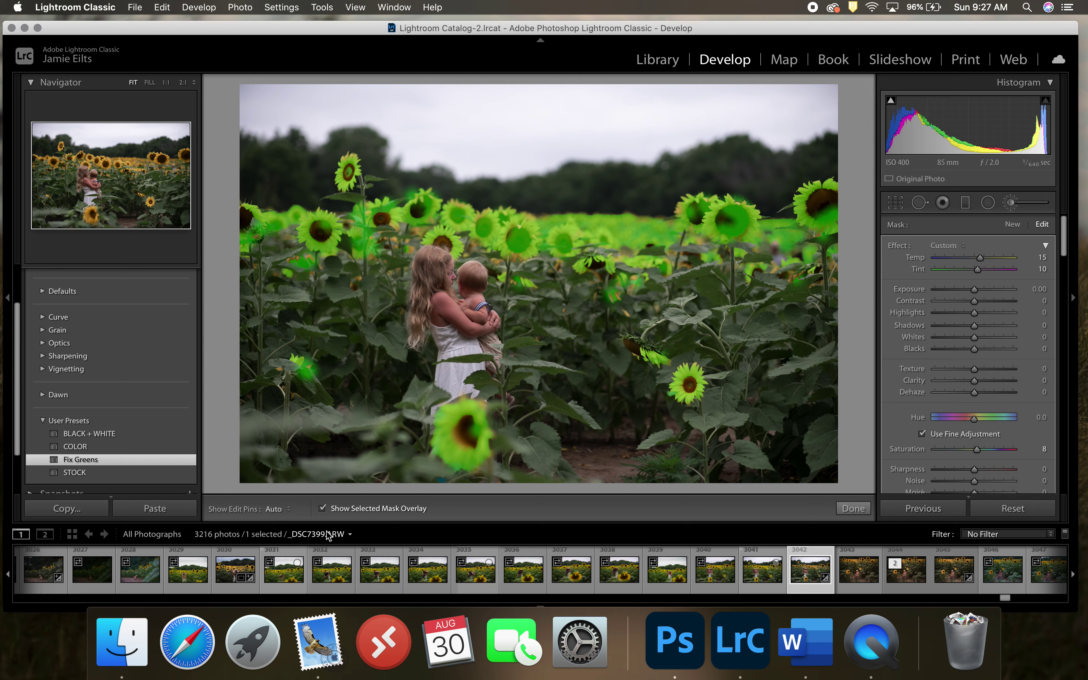
click(323, 508)
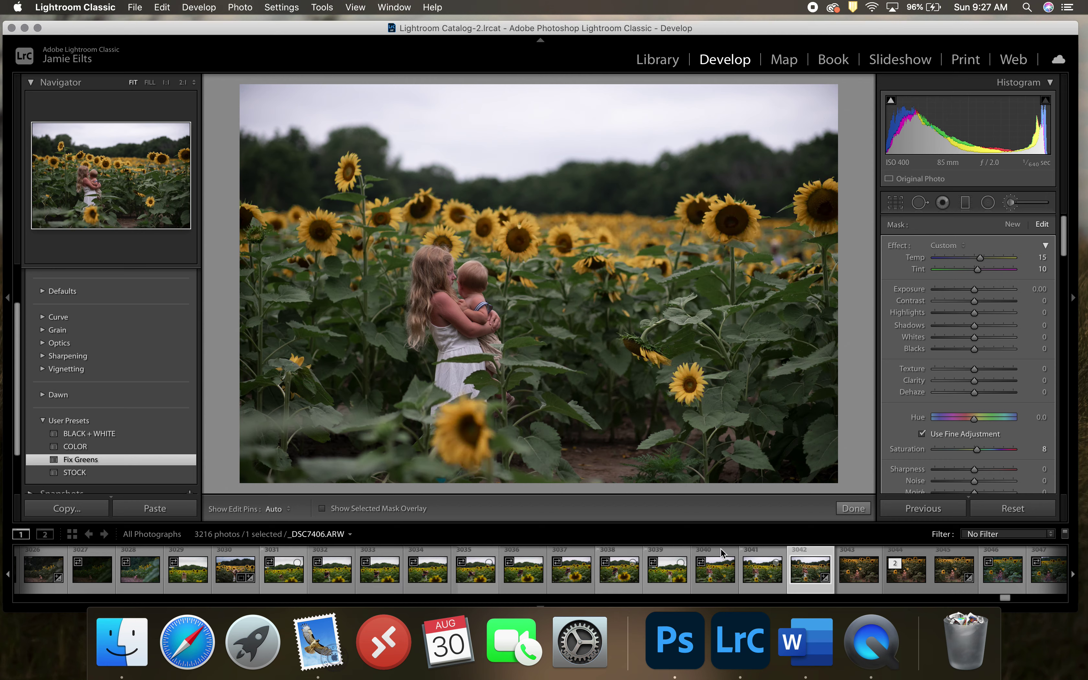
click(854, 508)
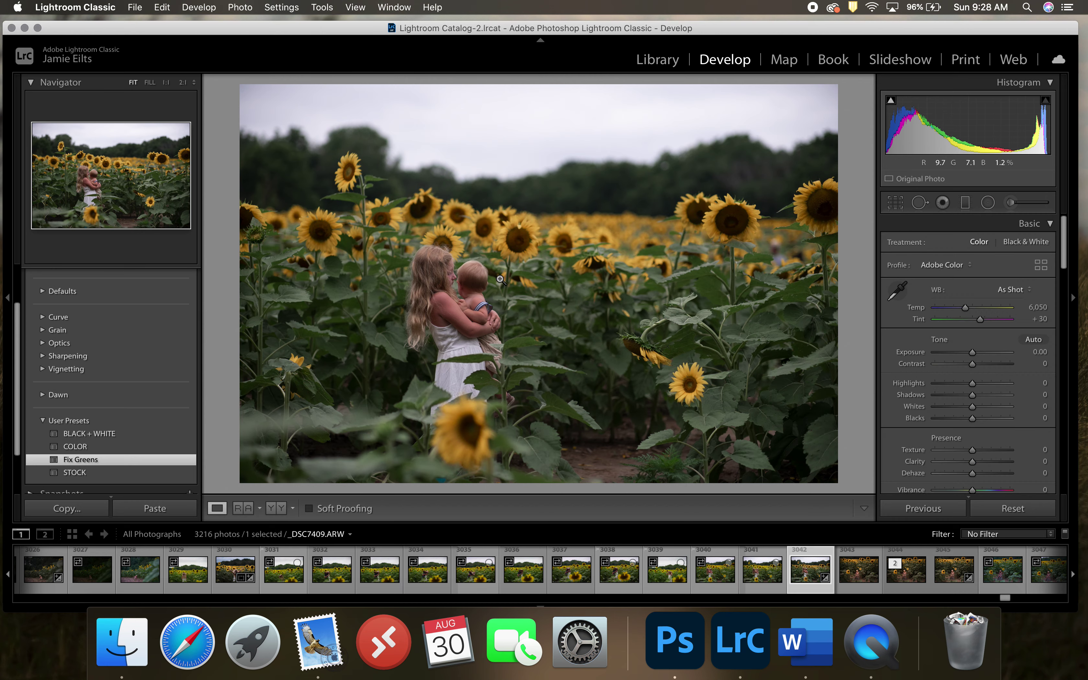
Set the sunflower brush adjustment to temp 26, exposure -0.19 and saturation 29, and compare the photo before and after.
click(1011, 203)
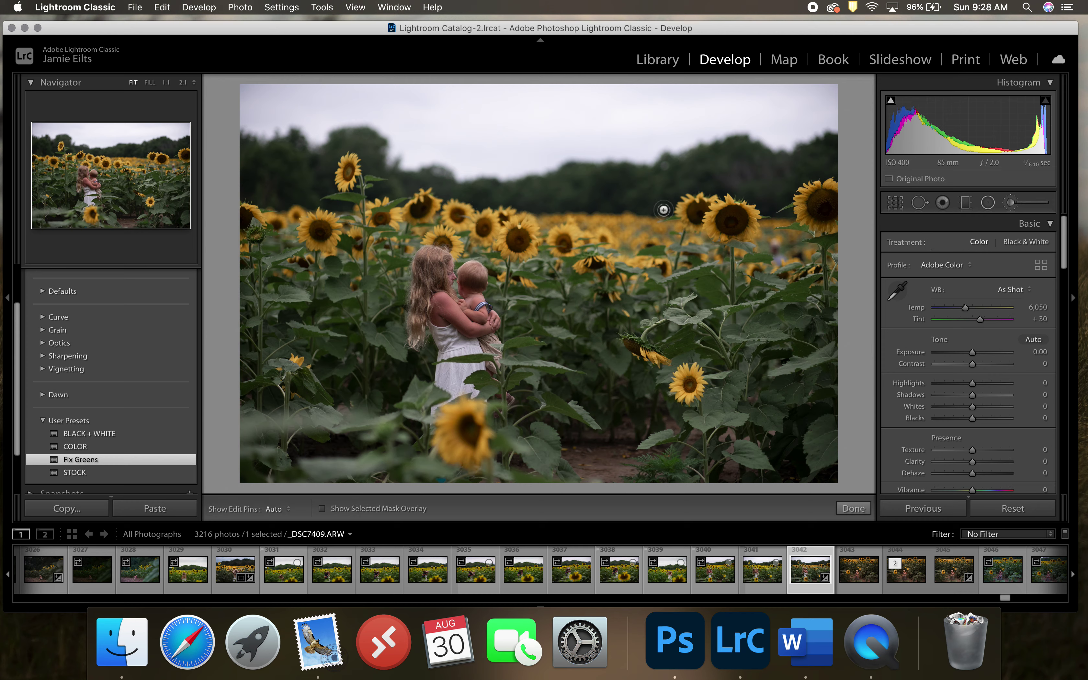
click(451, 221)
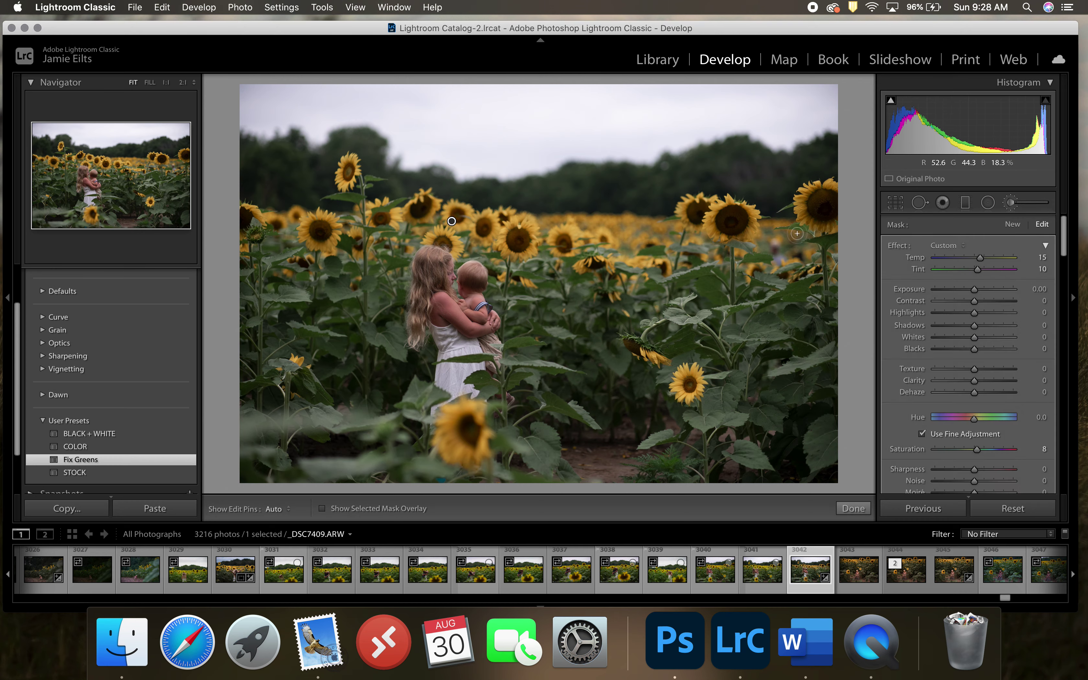
drag(983, 258, 973, 285)
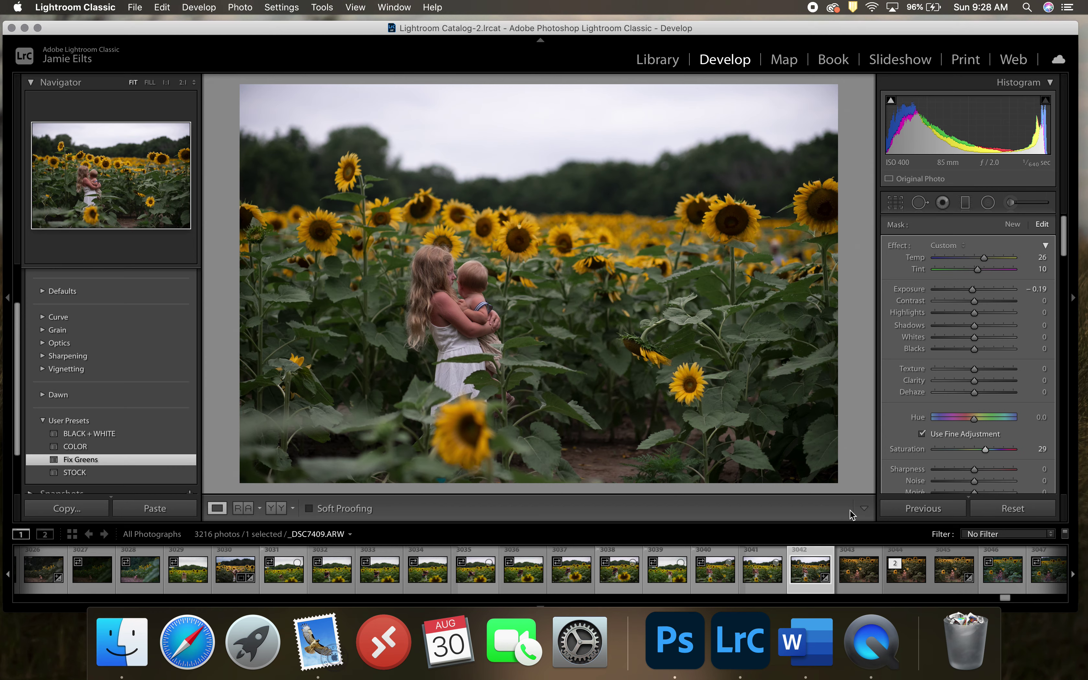
click(853, 508)
click(275, 508)
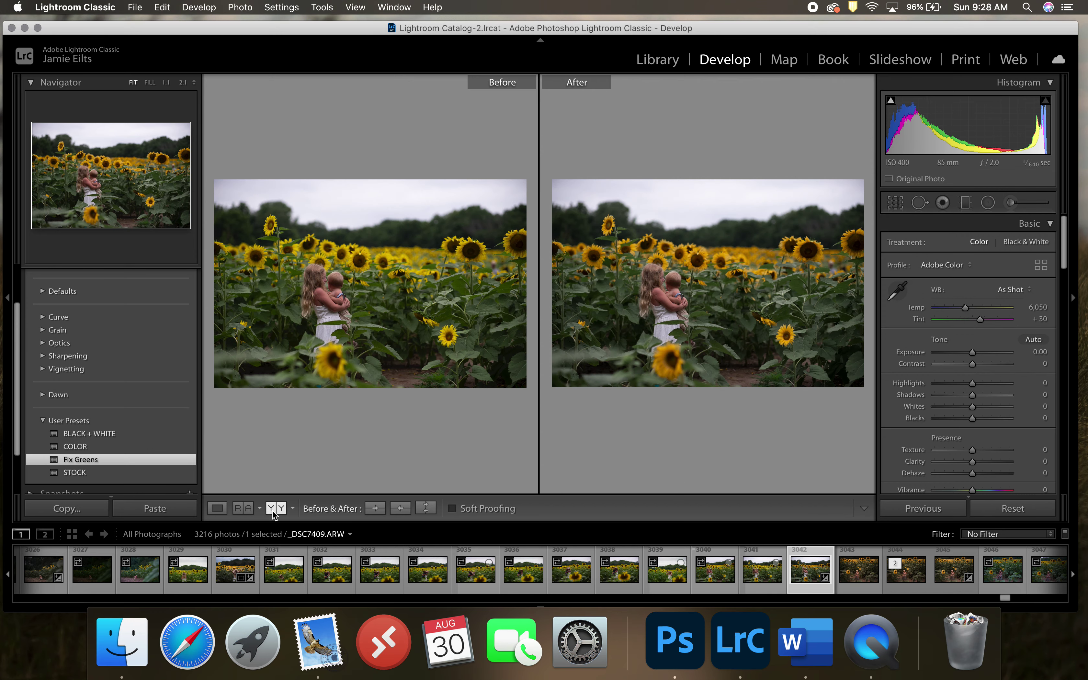